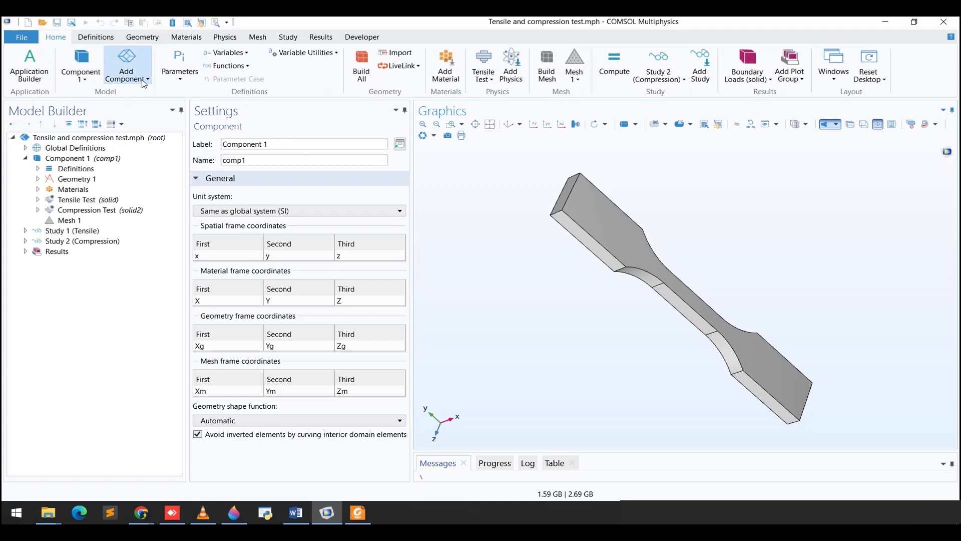
Review the space dimensions offered for a new component and return to the settings of Component 1.
click(144, 82)
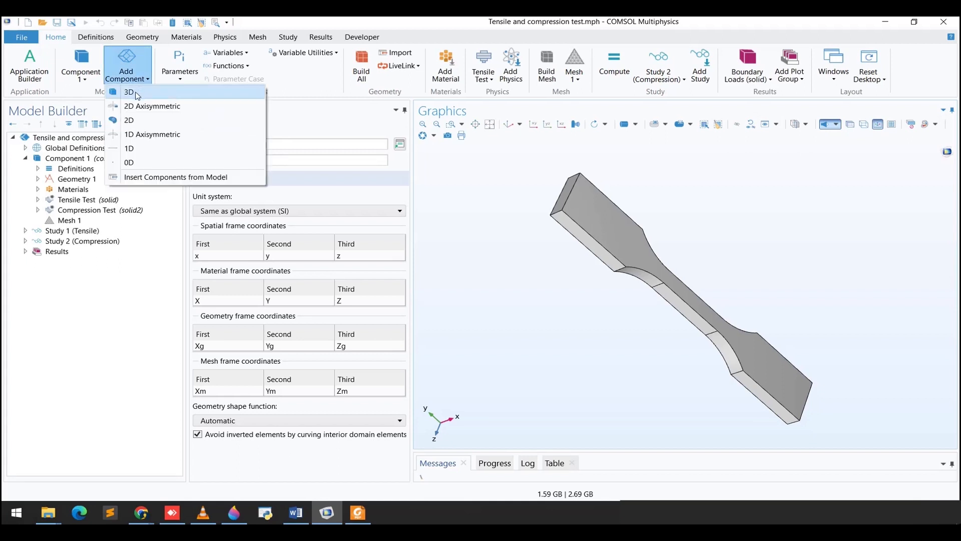
click(83, 167)
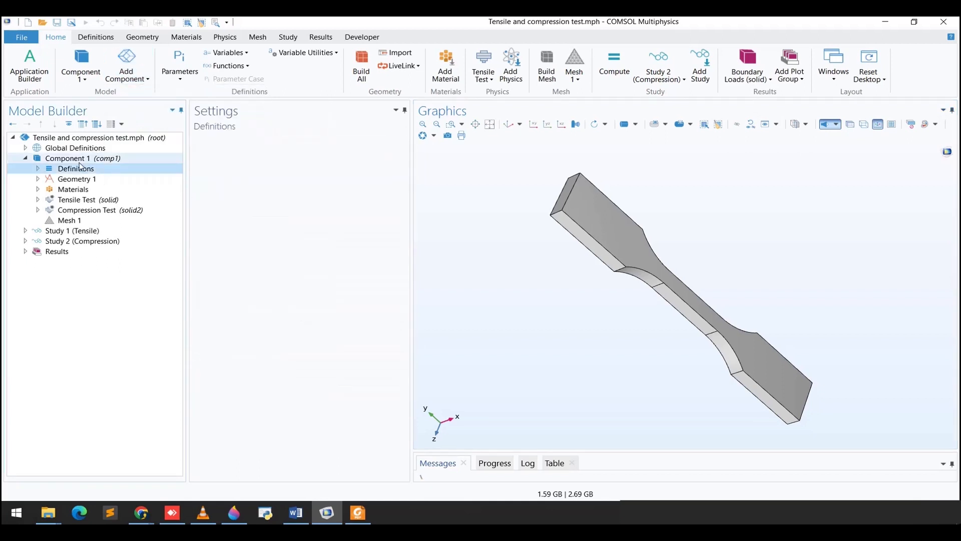
click(80, 160)
Check the geometry's units and the specimen's 3D CAD file import settings, and build the whole geometry.
click(41, 180)
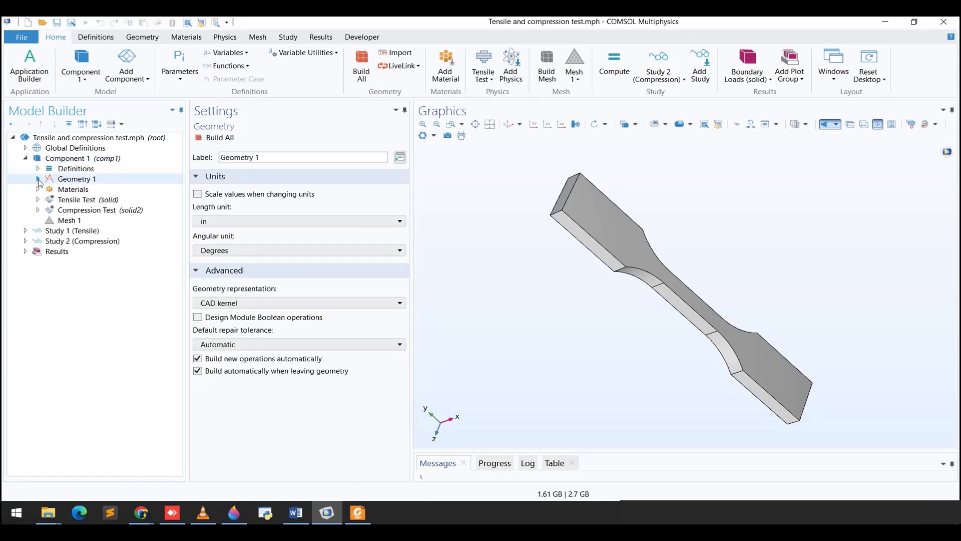
click(38, 179)
click(83, 189)
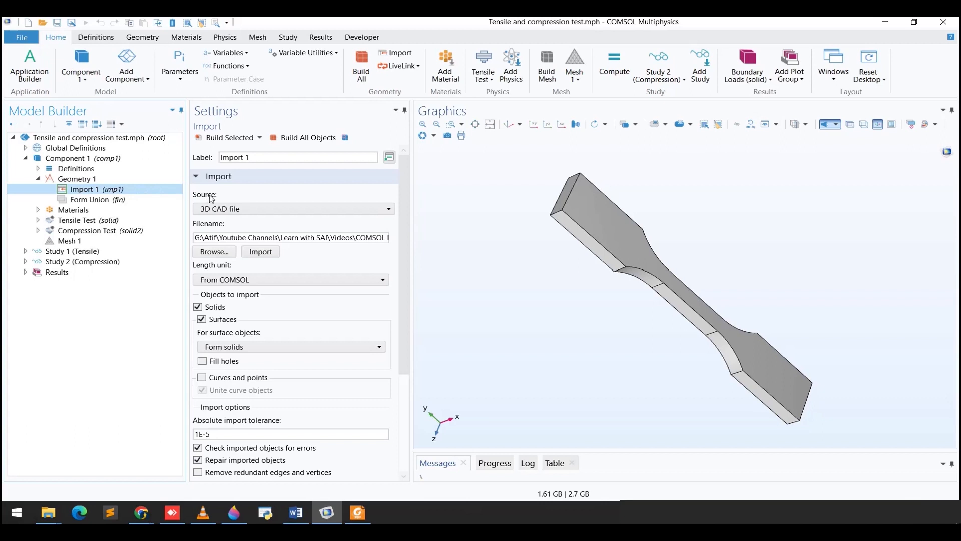
click(219, 253)
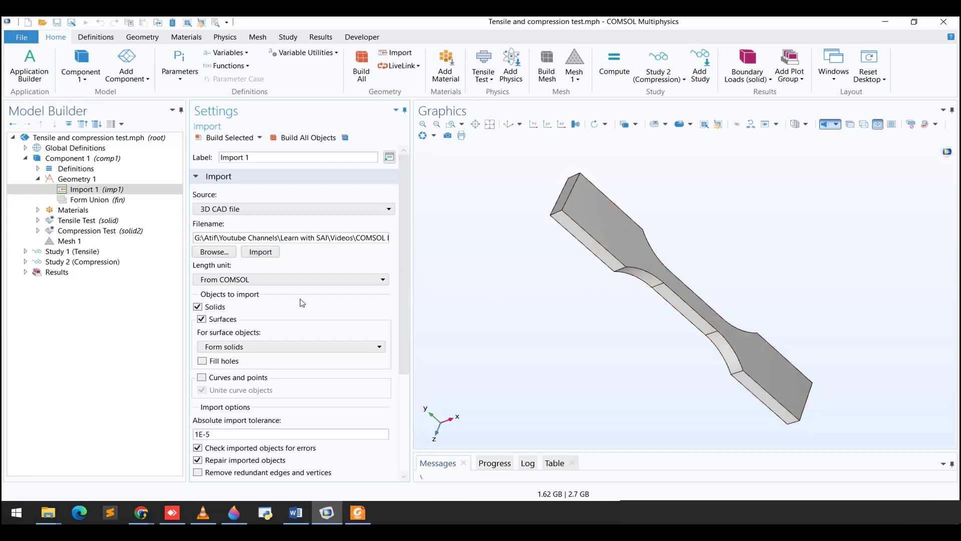
click(76, 178)
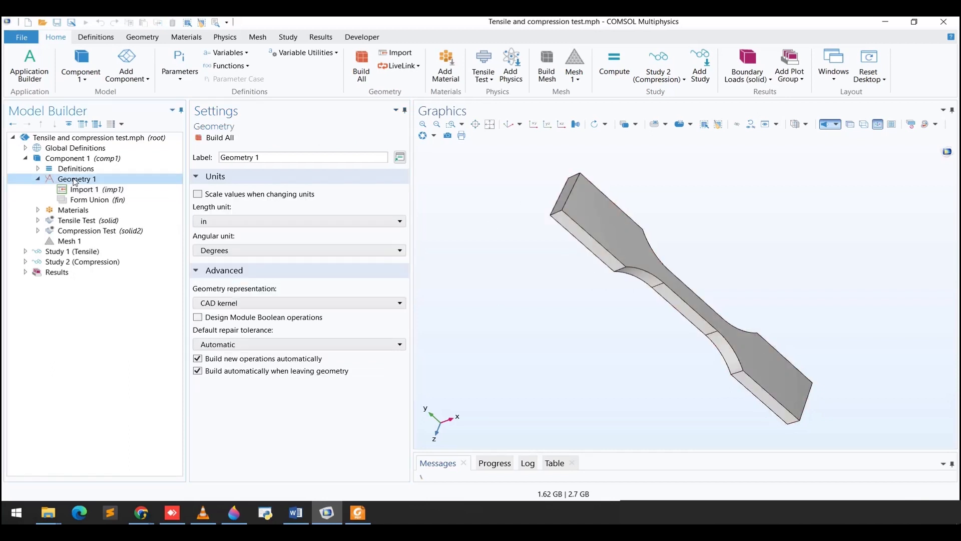
click(206, 142)
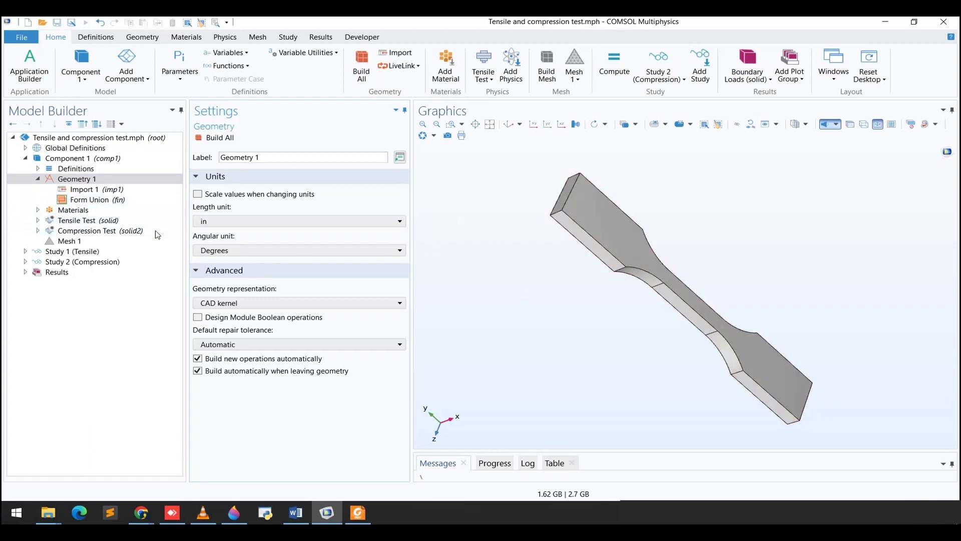
Examine the options for adding materials and the Aluminium material's domain assignment, Young's modulus, Poisson's ratio and density.
click(37, 211)
click(75, 211)
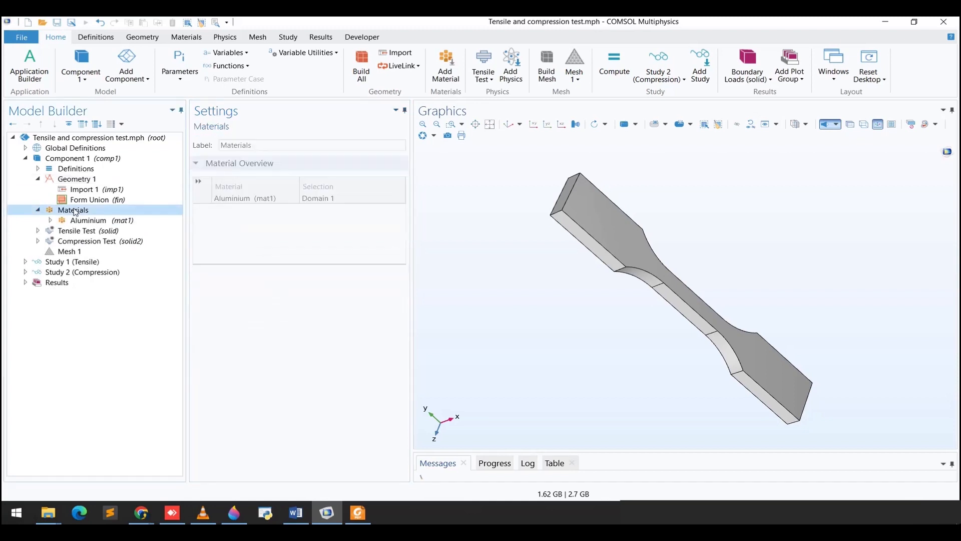
right_click(75, 211)
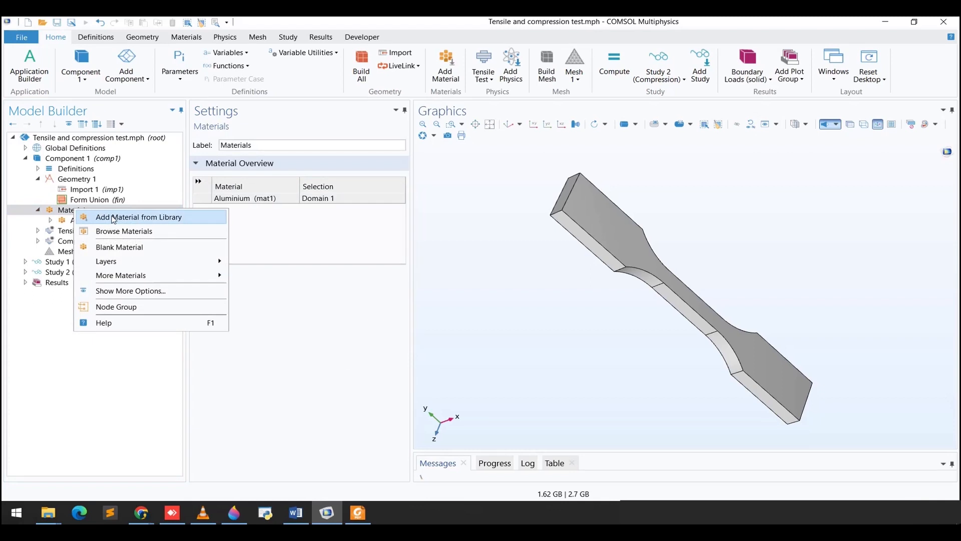
click(53, 213)
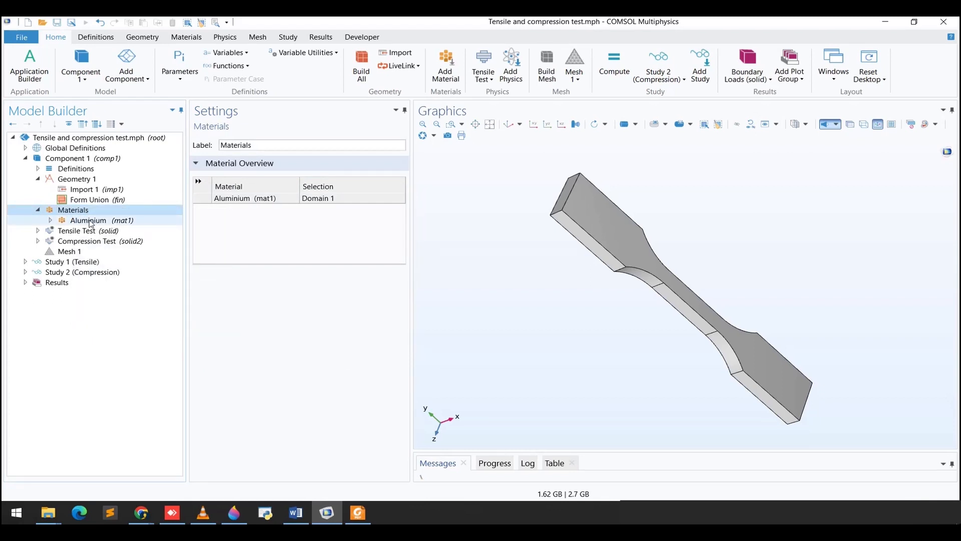
click(91, 223)
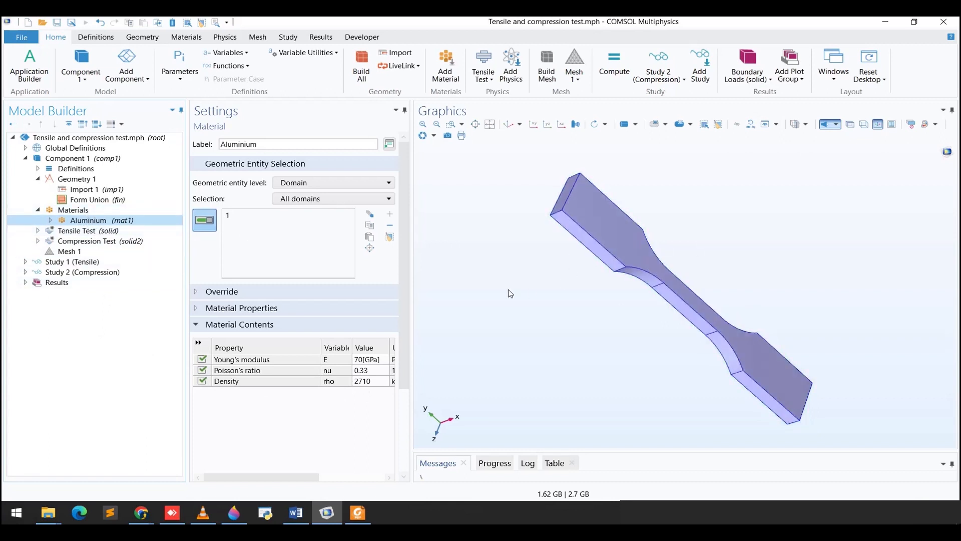
click(57, 213)
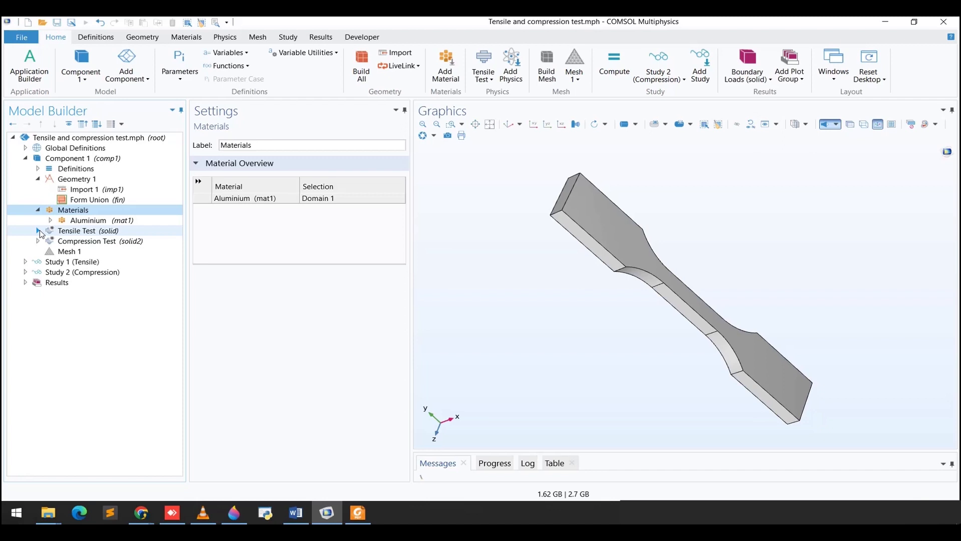
Expand the Tensile Test physics and browse the Structural Mechanics interfaces available to add, without adding one.
click(38, 231)
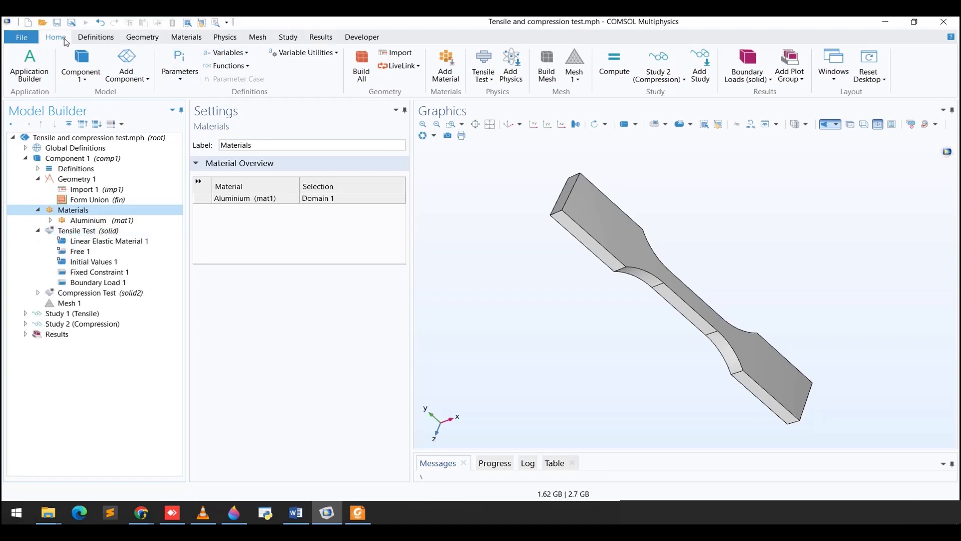
click(225, 37)
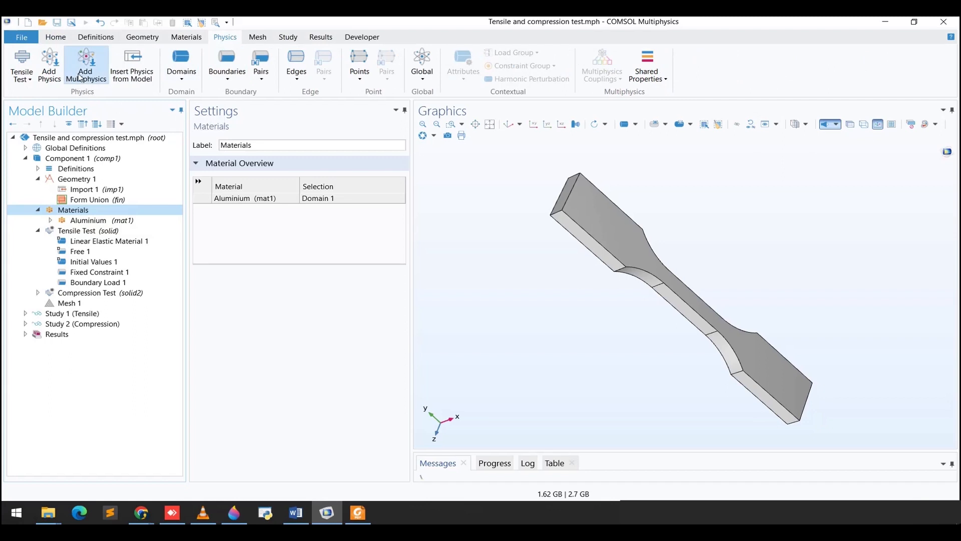
click(61, 74)
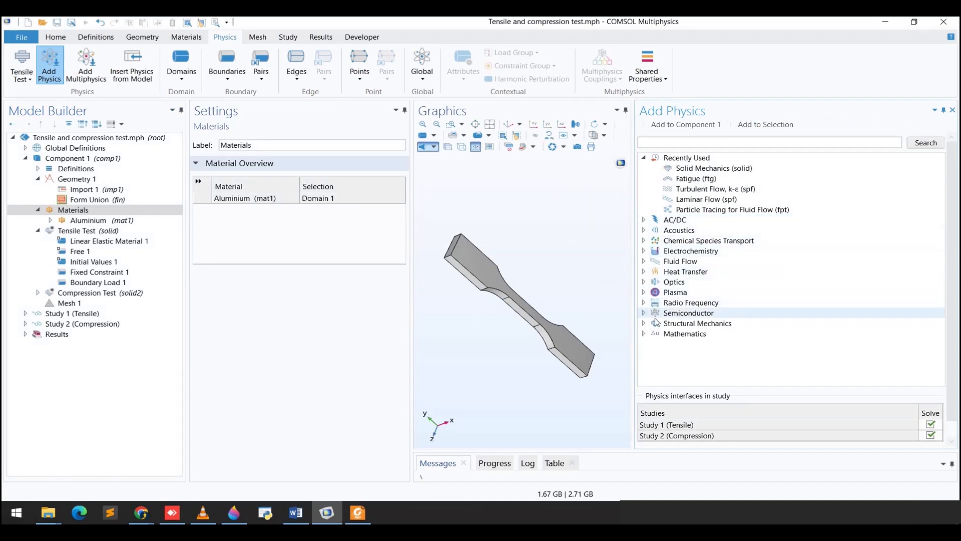
click(645, 324)
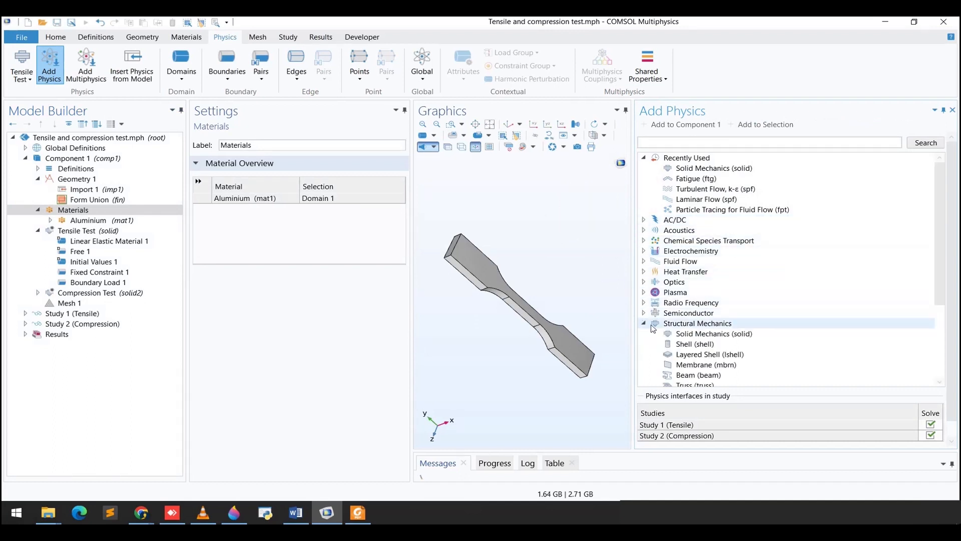
scroll(686, 300, down, 3)
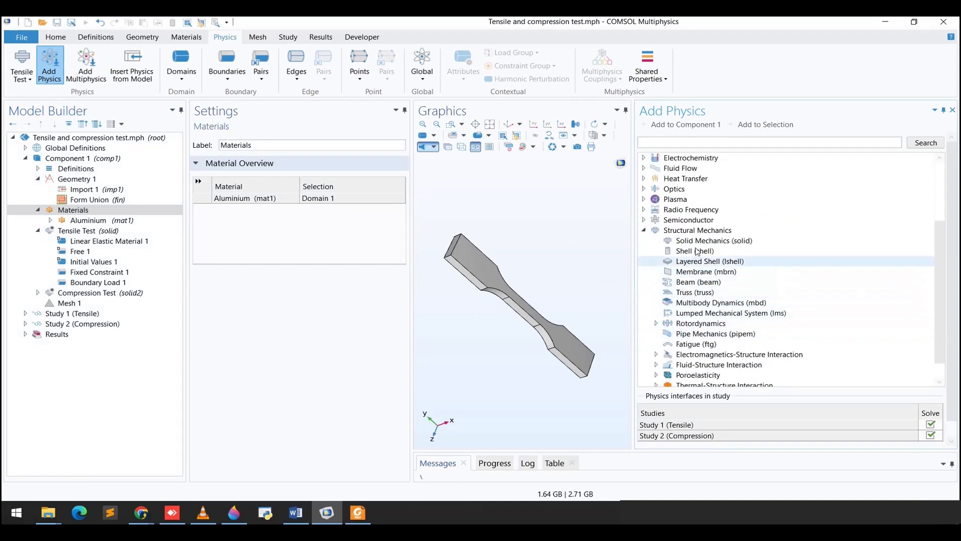
click(952, 109)
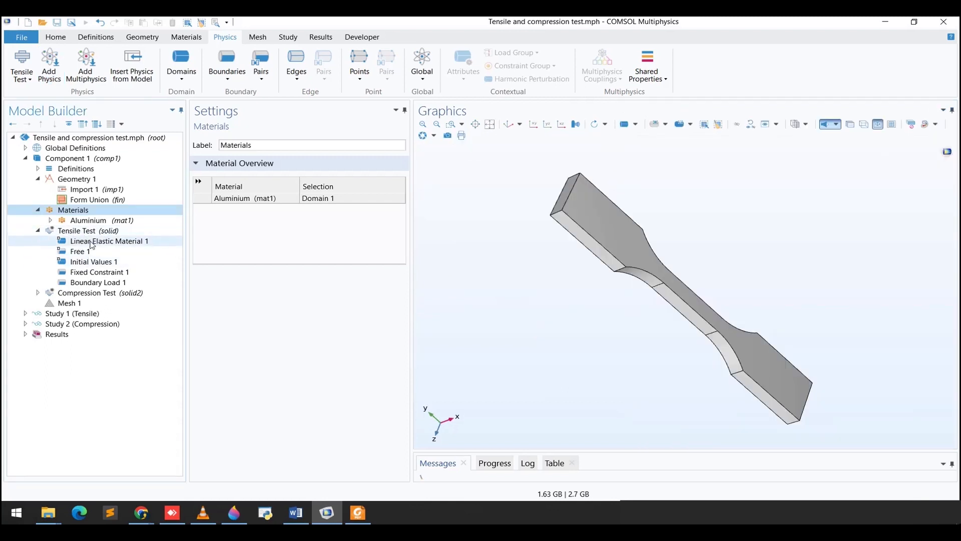
Apply the Tensile Test solid mechanics interface to all domains.
click(80, 230)
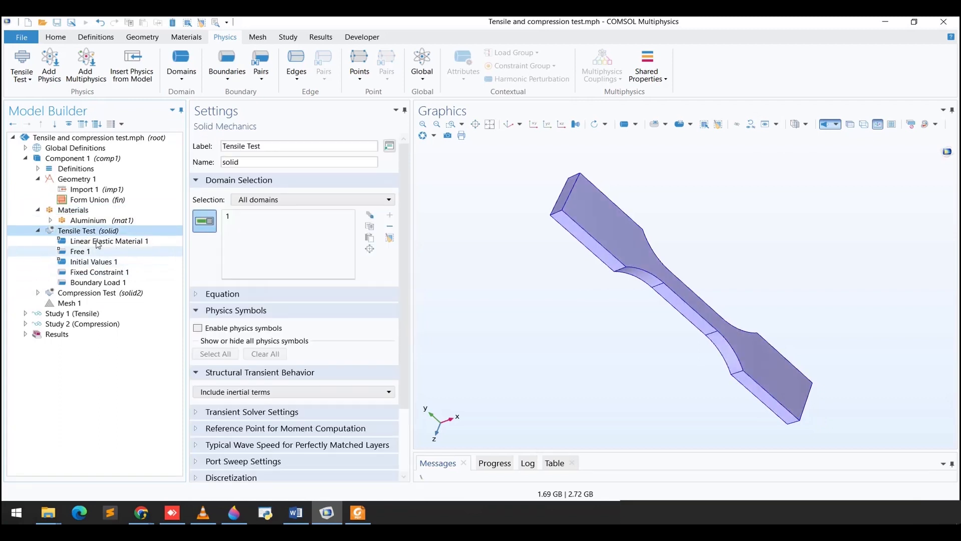
click(274, 148)
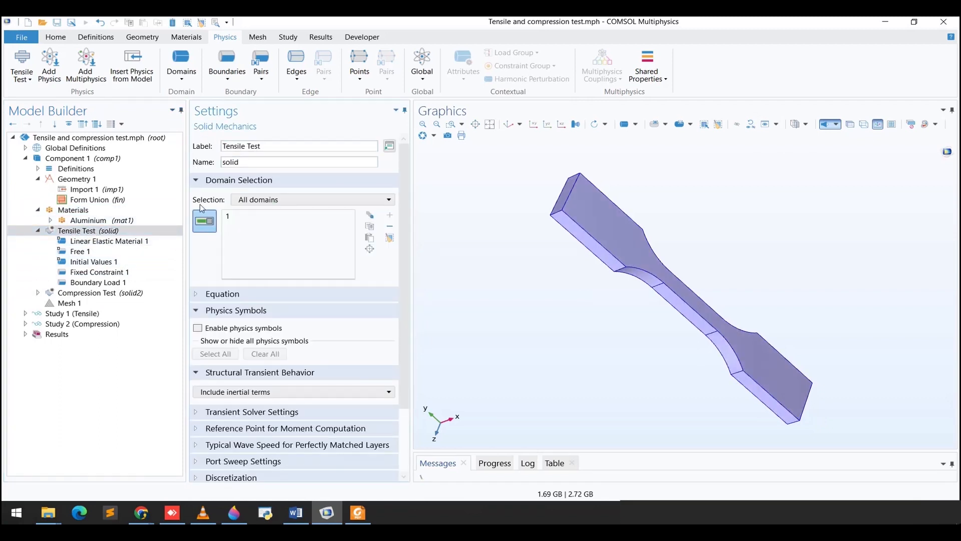
click(242, 201)
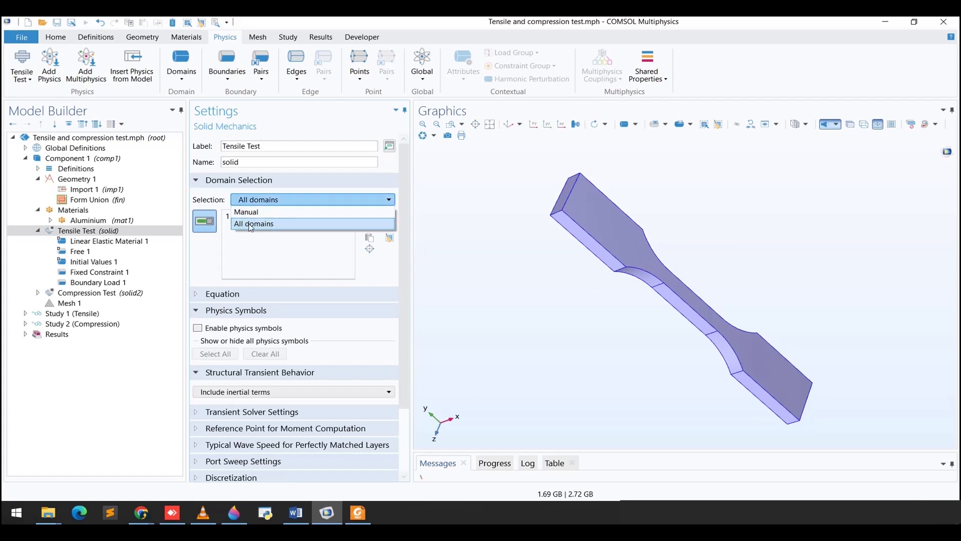
click(250, 220)
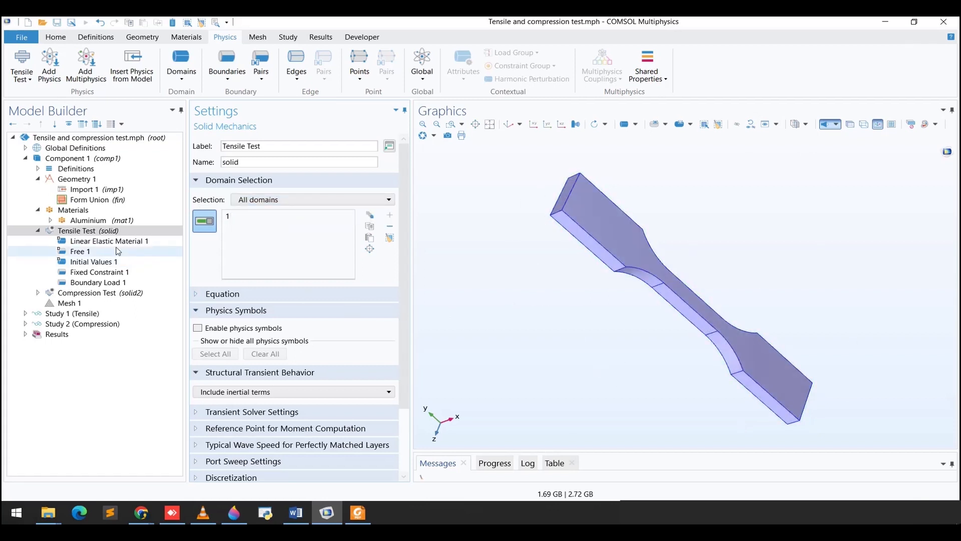
Define the Tensile Test's linear elastic material as Isotropic, specified by Young's modulus and Poisson's ratio.
click(83, 243)
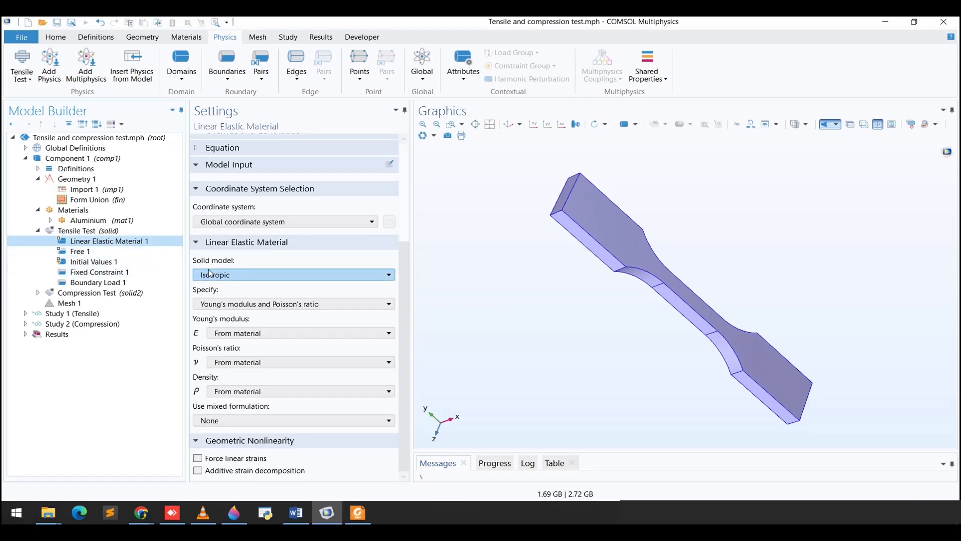
click(232, 275)
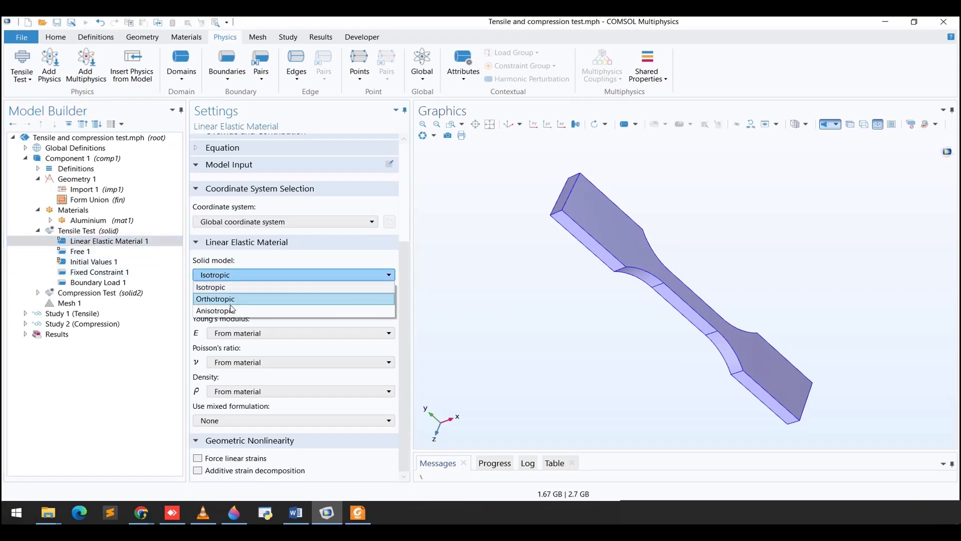
click(225, 288)
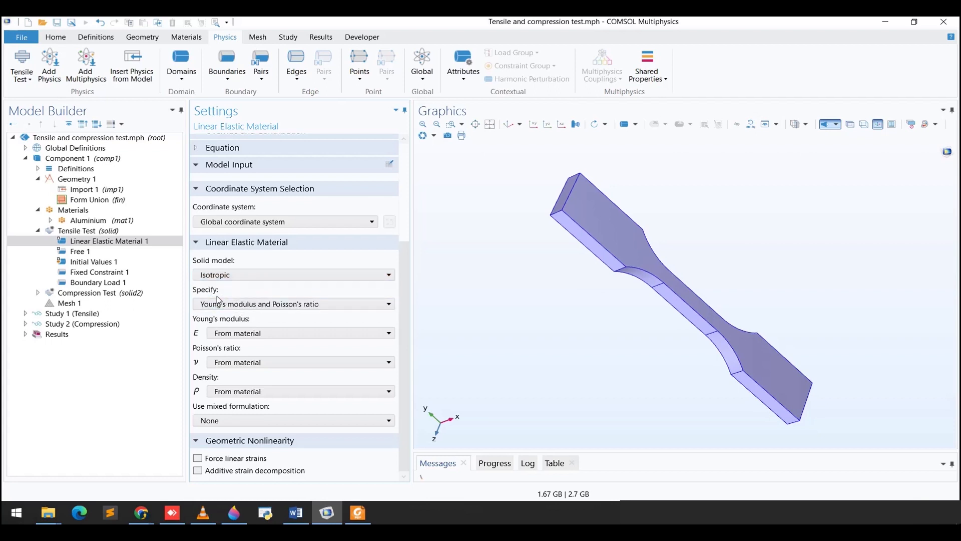
click(233, 305)
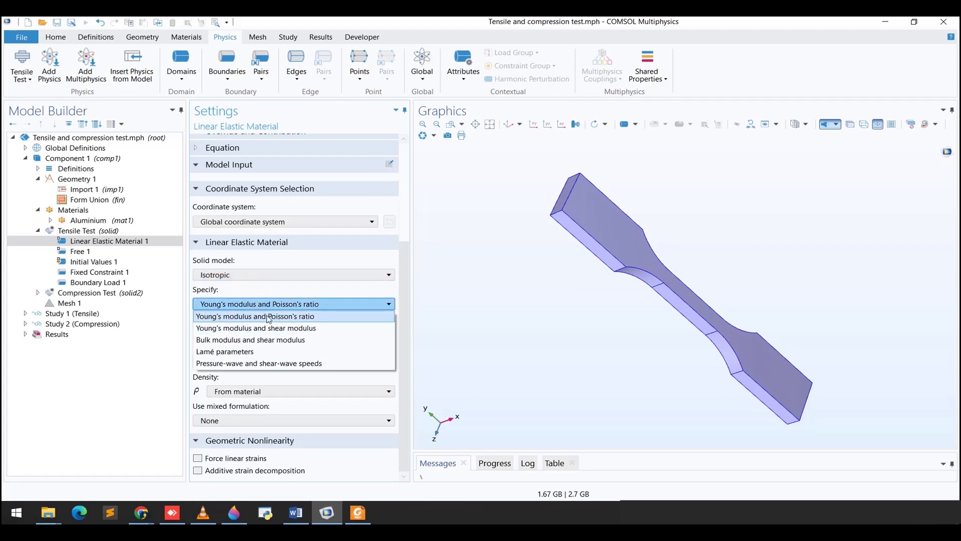
click(267, 316)
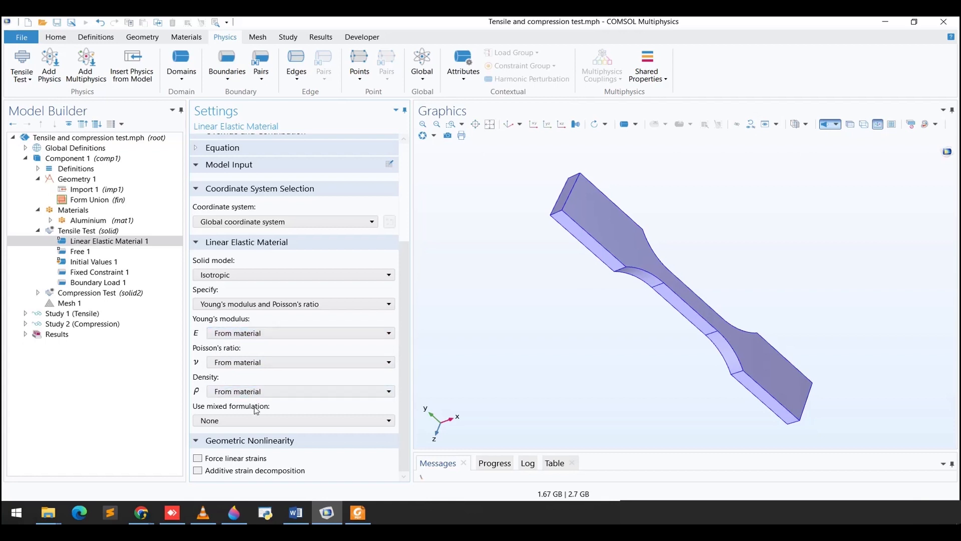
Examine the Tensile Test's free boundaries, initial values and the end face assigned to the fixed constraint.
click(86, 253)
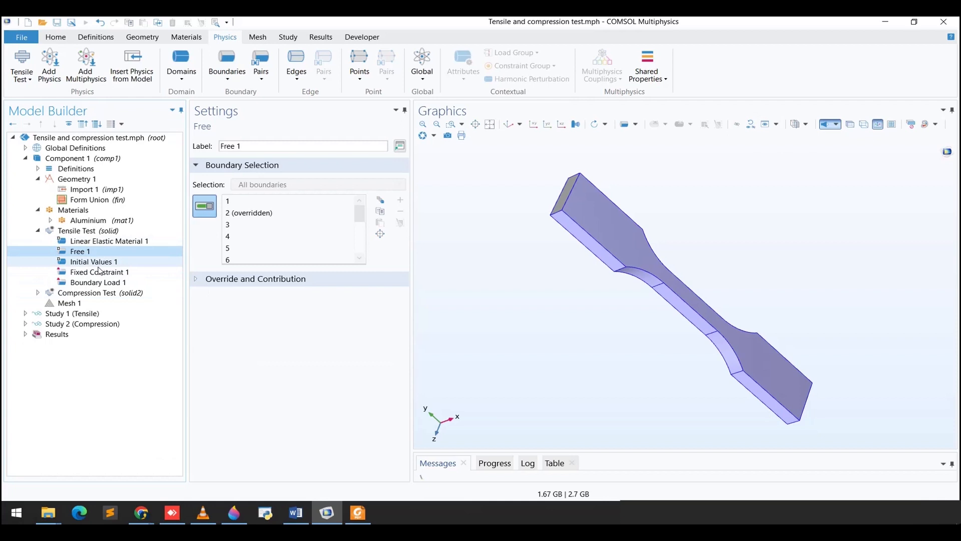
click(99, 267)
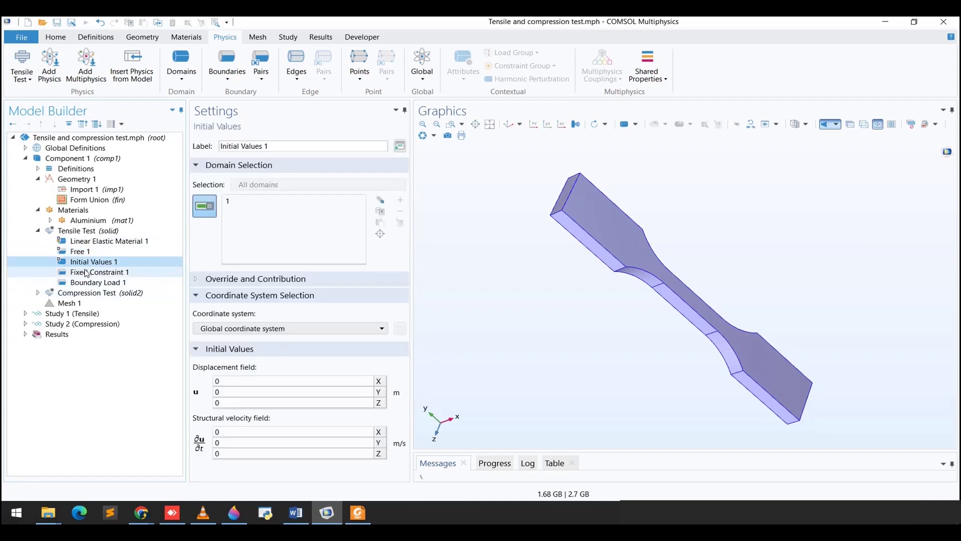
click(98, 273)
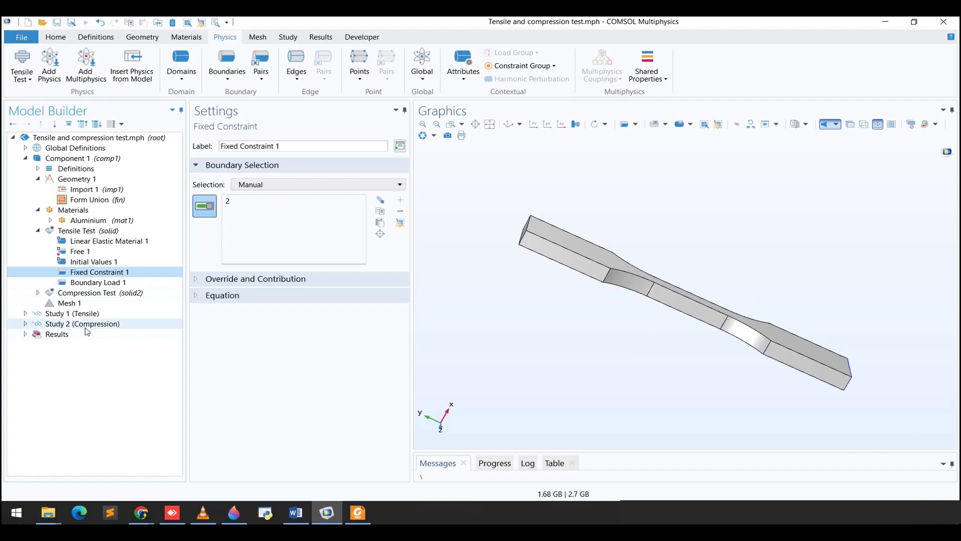
drag(845, 318, 776, 307)
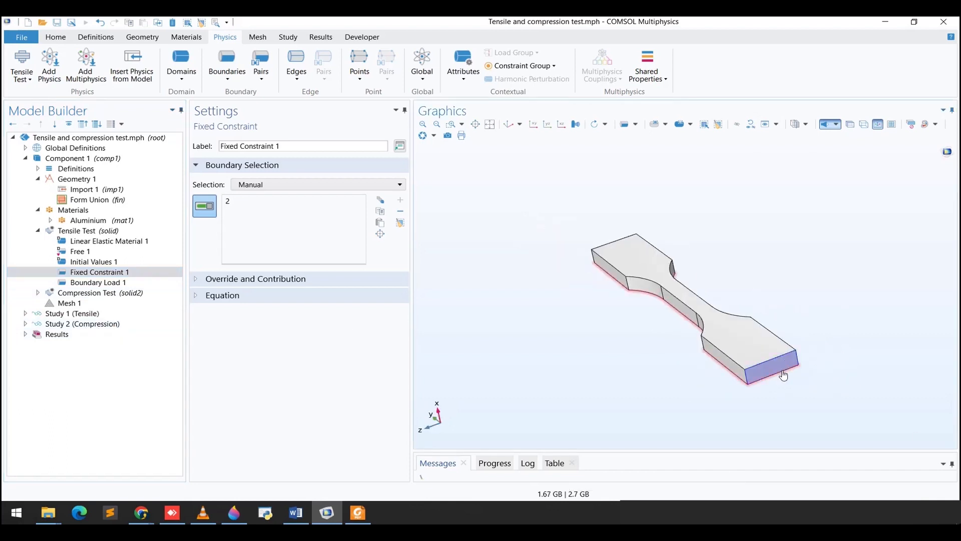
drag(547, 360, 645, 415)
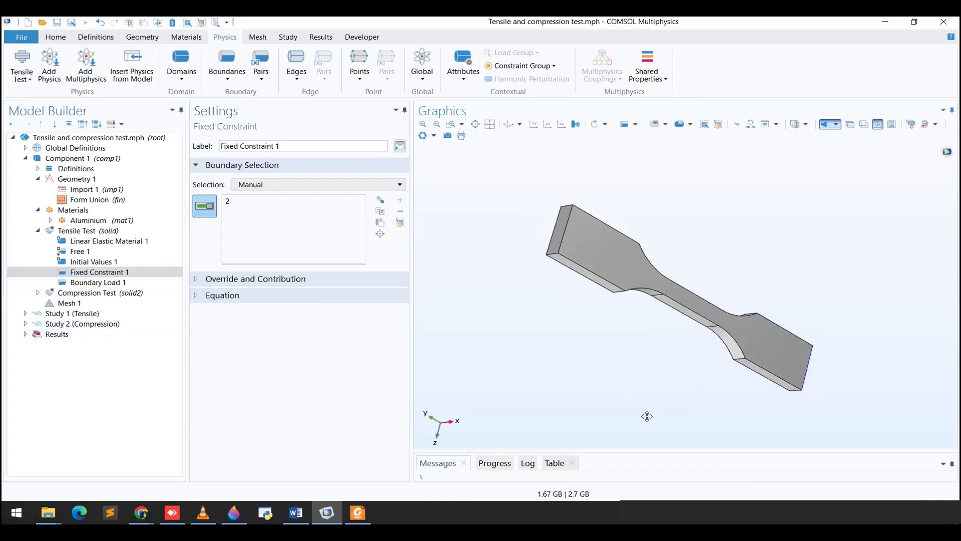
Inspect the Tensile Test's boundary load, checking its total force components and the specimen end face it acts on.
click(93, 283)
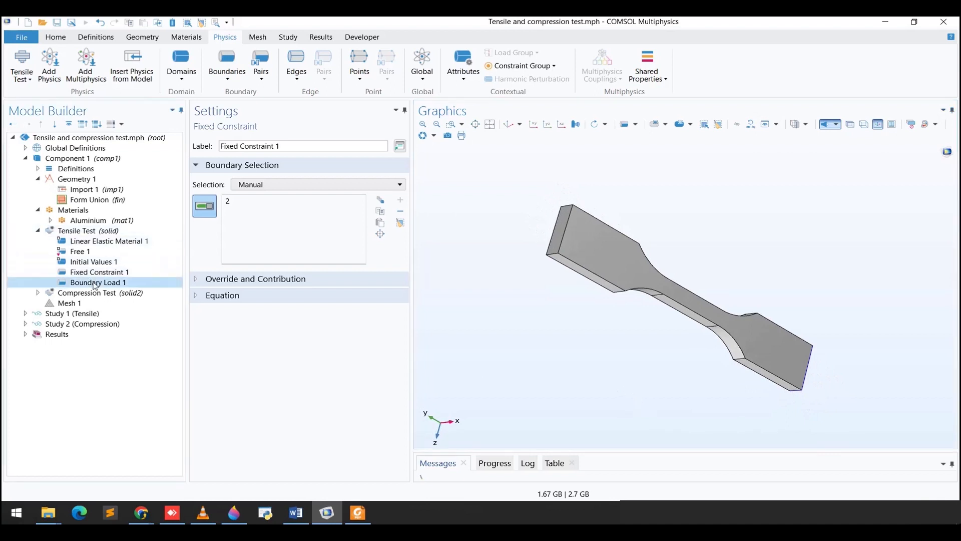
drag(482, 337, 538, 306)
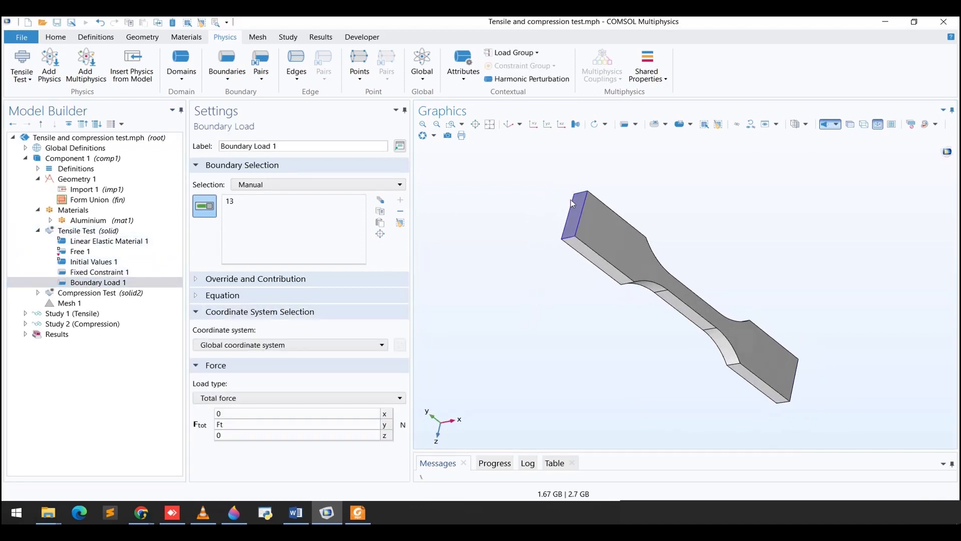
drag(533, 233, 527, 239)
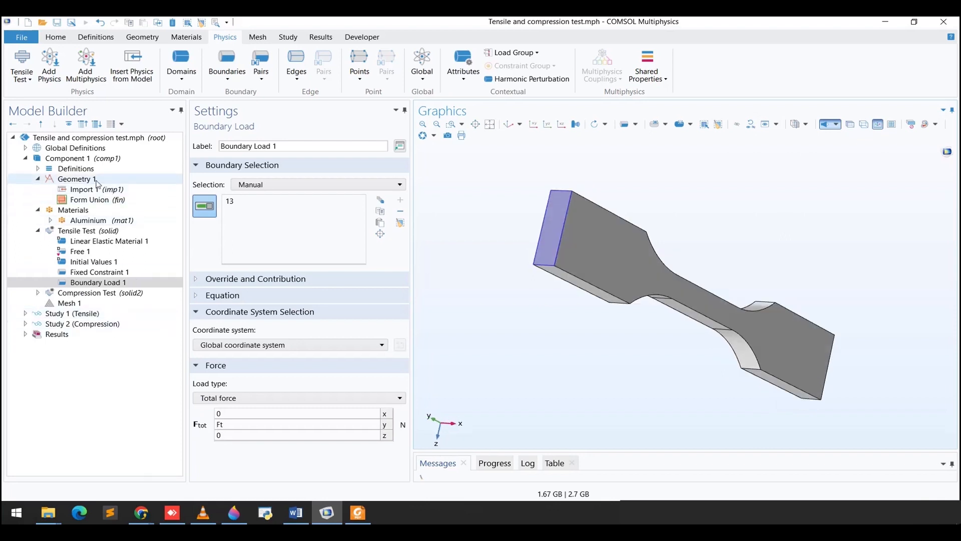
Check the global force parameters, then compare them with the Tensile Test boundary load's y-component and loaded end face.
click(25, 149)
click(65, 159)
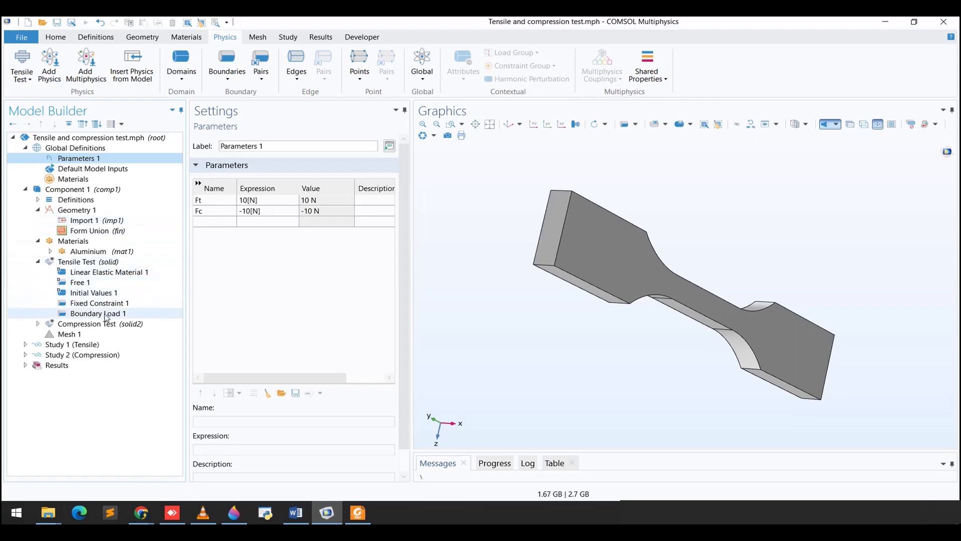
click(106, 314)
drag(564, 364, 511, 137)
drag(515, 191, 549, 239)
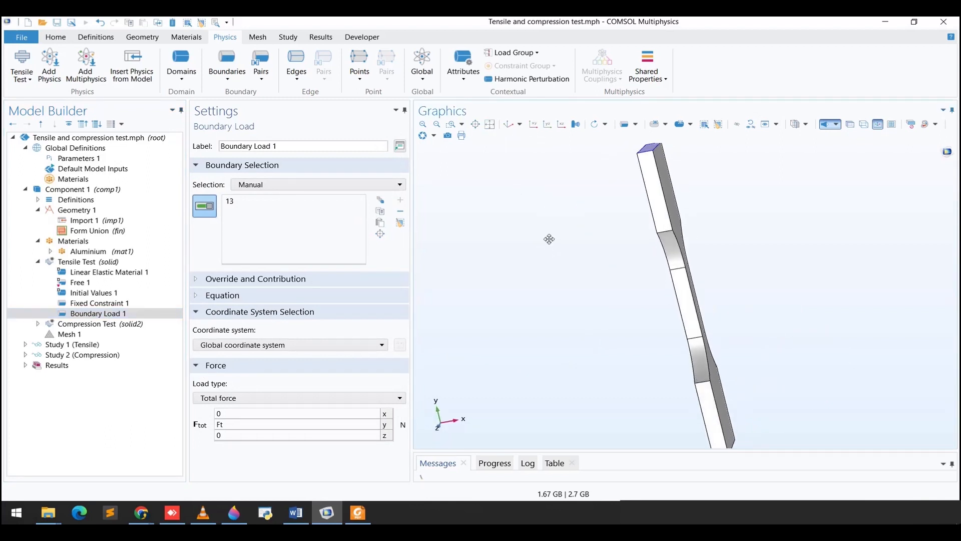
click(475, 124)
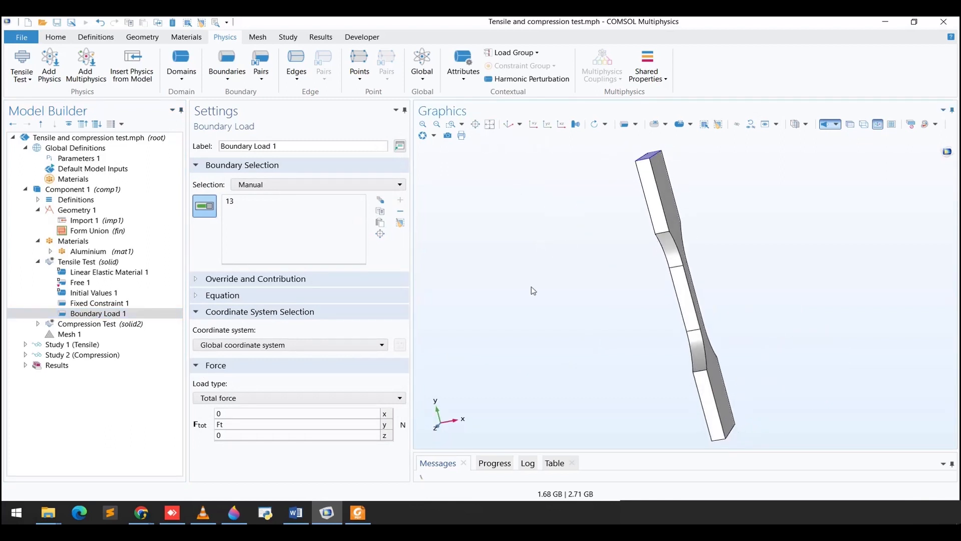
double_click(246, 426)
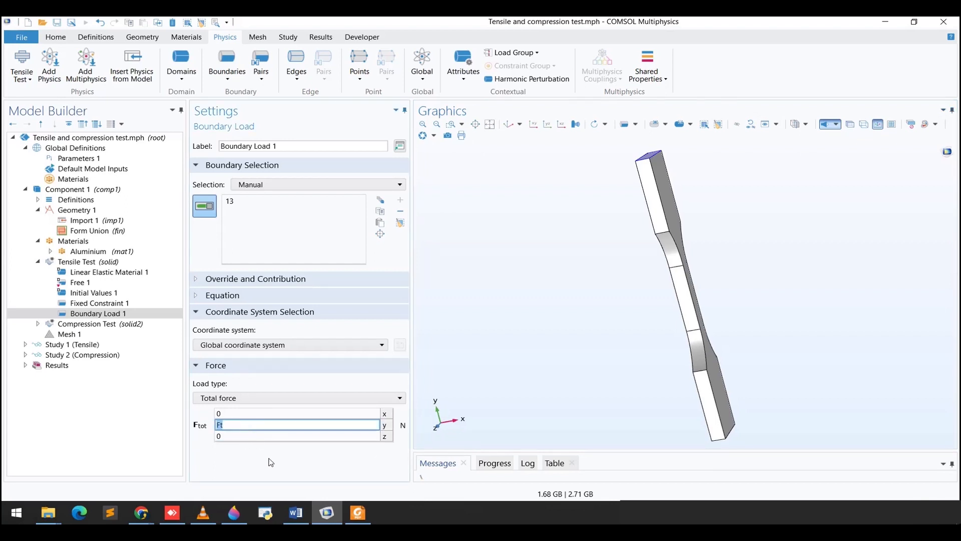
click(99, 314)
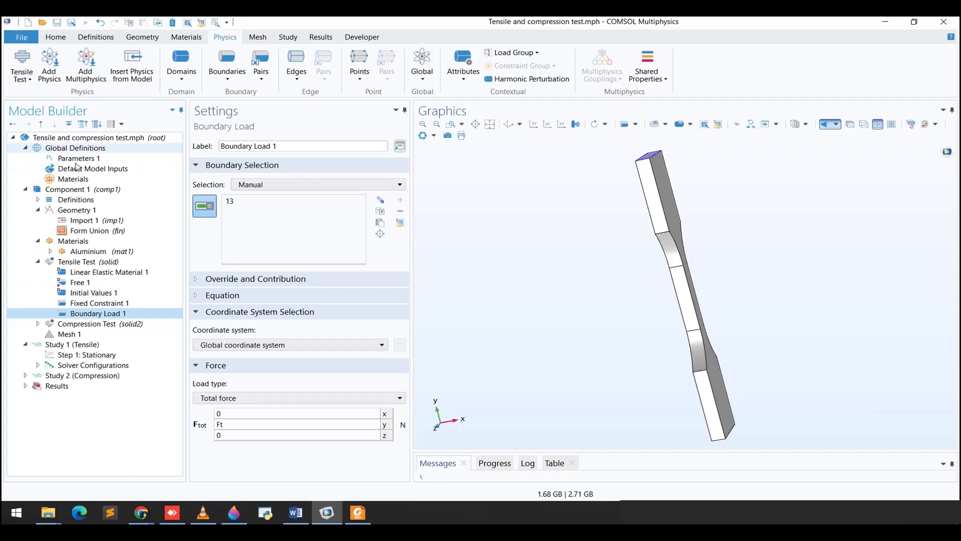
Inspect the Compression Test interface's domain selection and its linear elastic material settings.
click(38, 324)
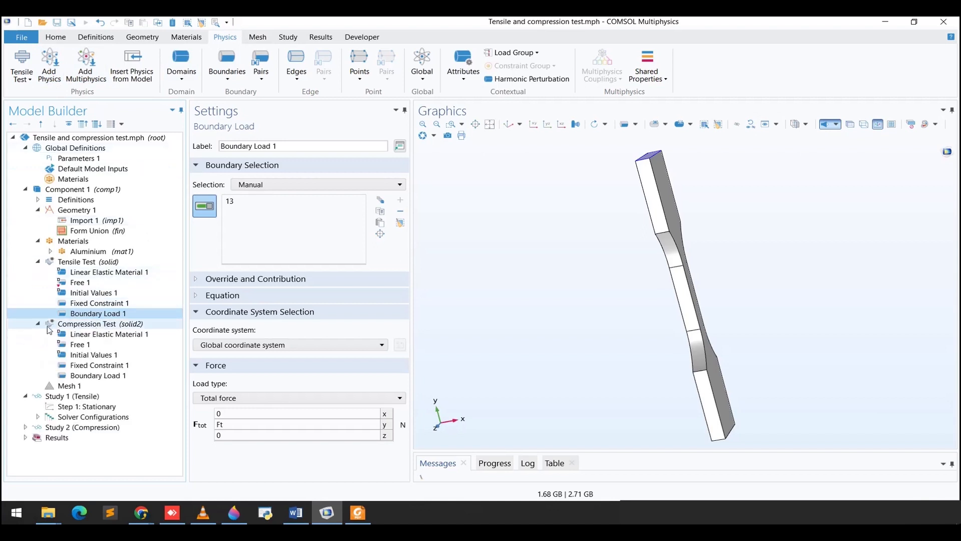
click(83, 328)
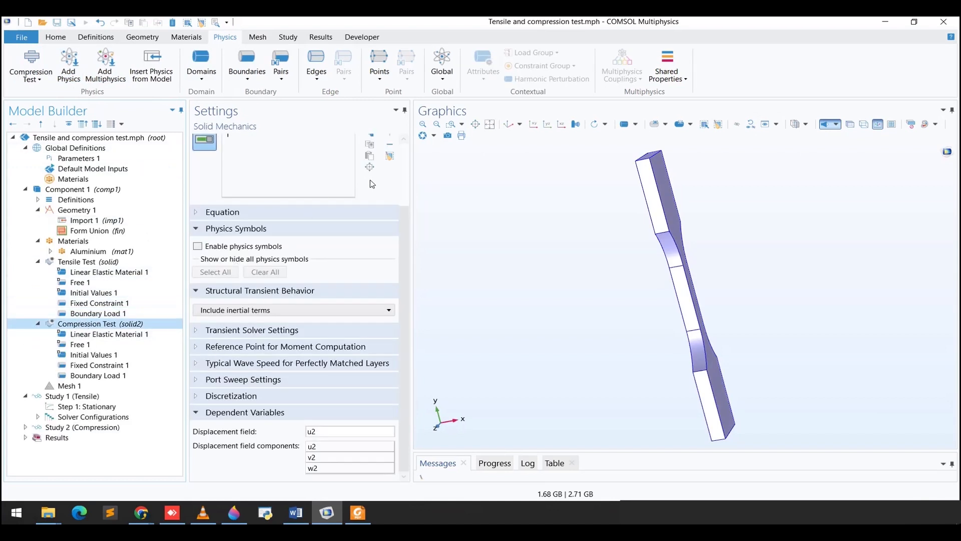
scroll(412, 166, up, 10)
click(94, 354)
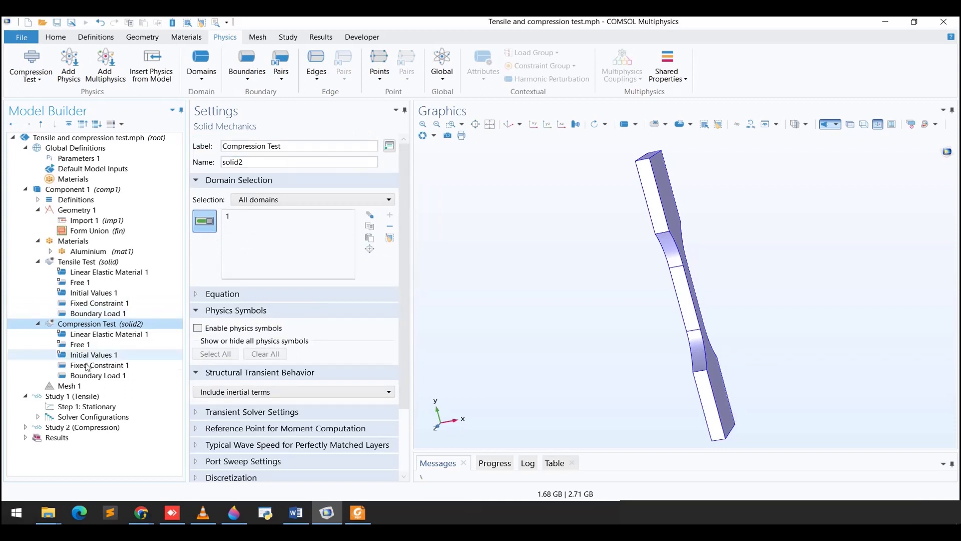
click(87, 324)
click(87, 334)
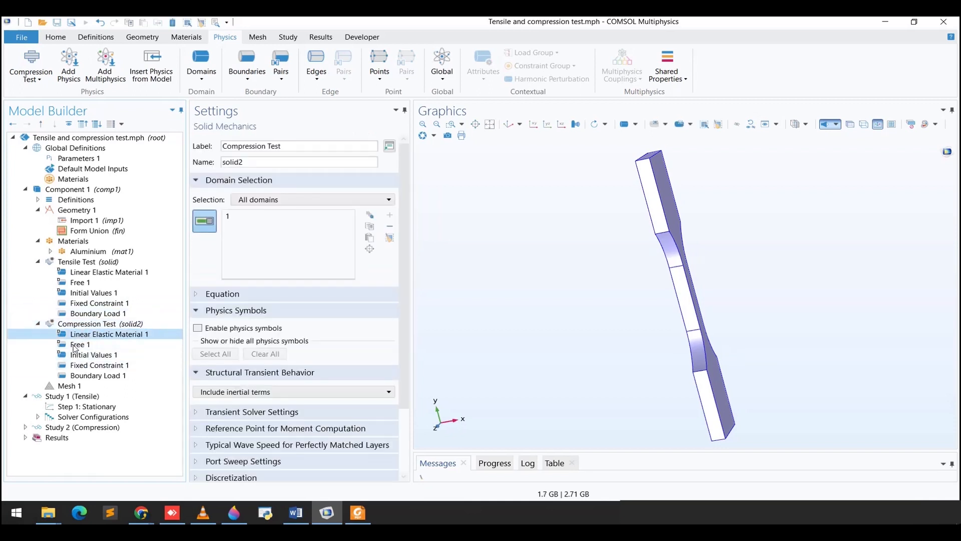
click(91, 345)
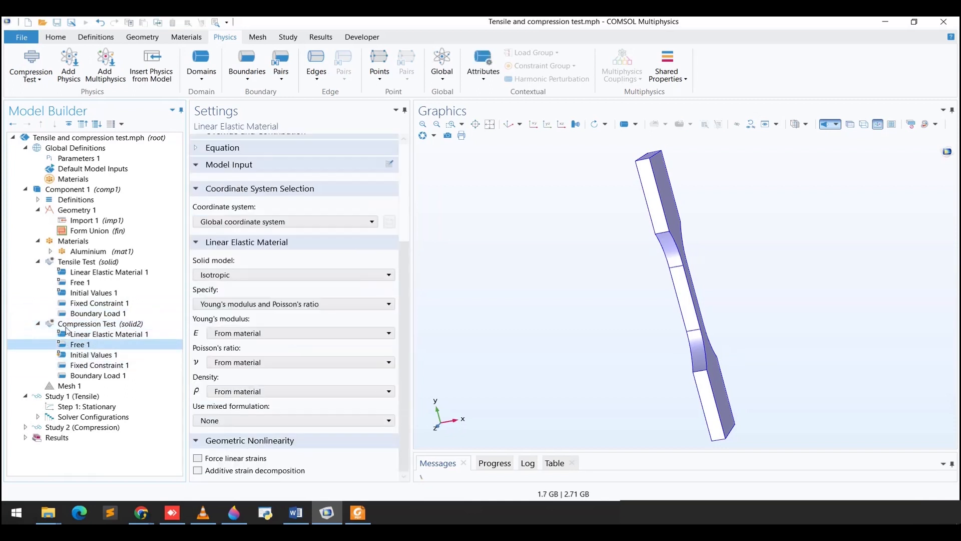
Check the Compression Test boundary load's total force against the global parameter that defines it.
click(87, 376)
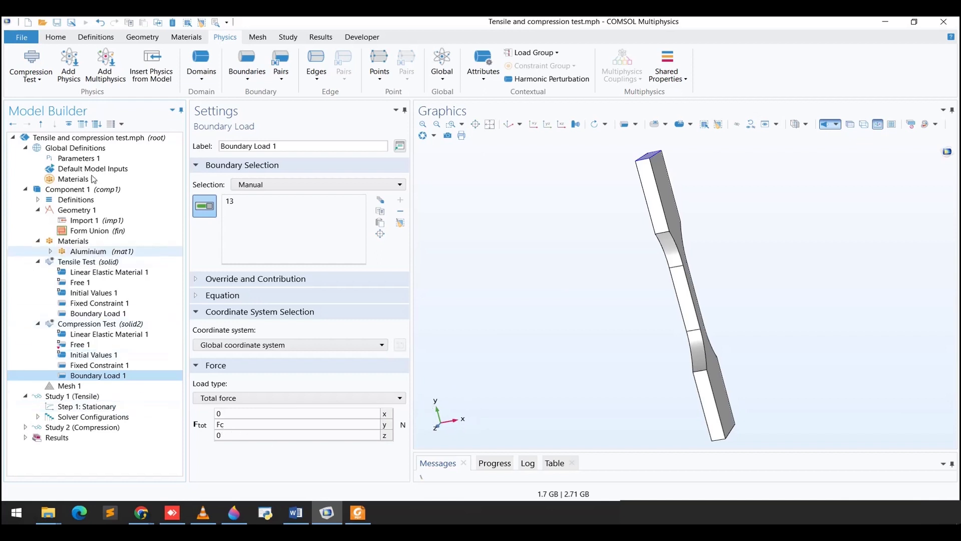
click(79, 158)
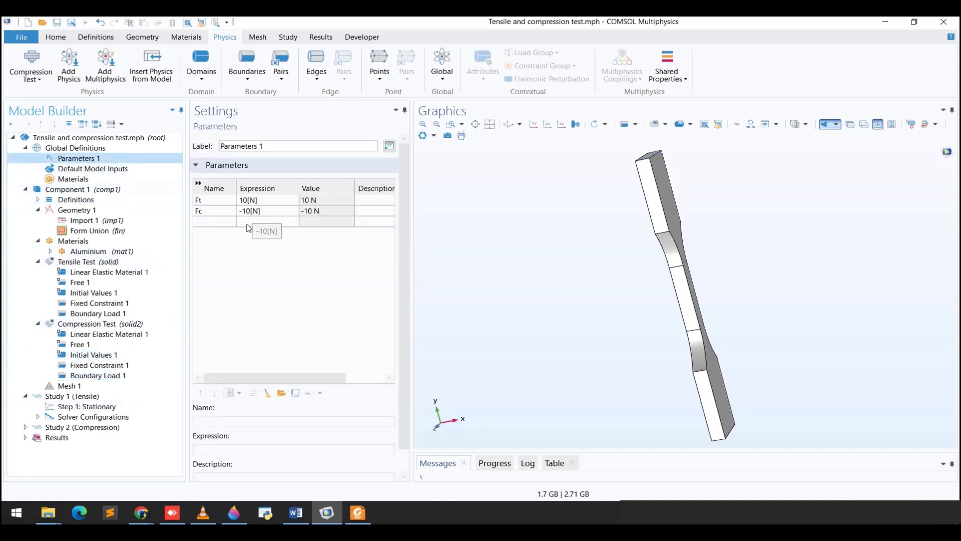
click(113, 377)
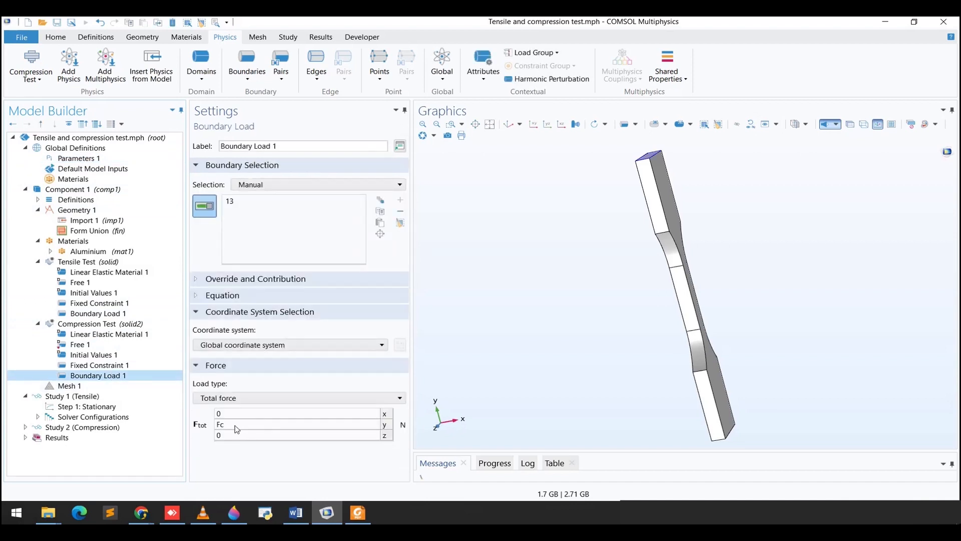
Review the mesh's sequence type and element size, and the general settings of Study 1 (Tensile).
click(89, 387)
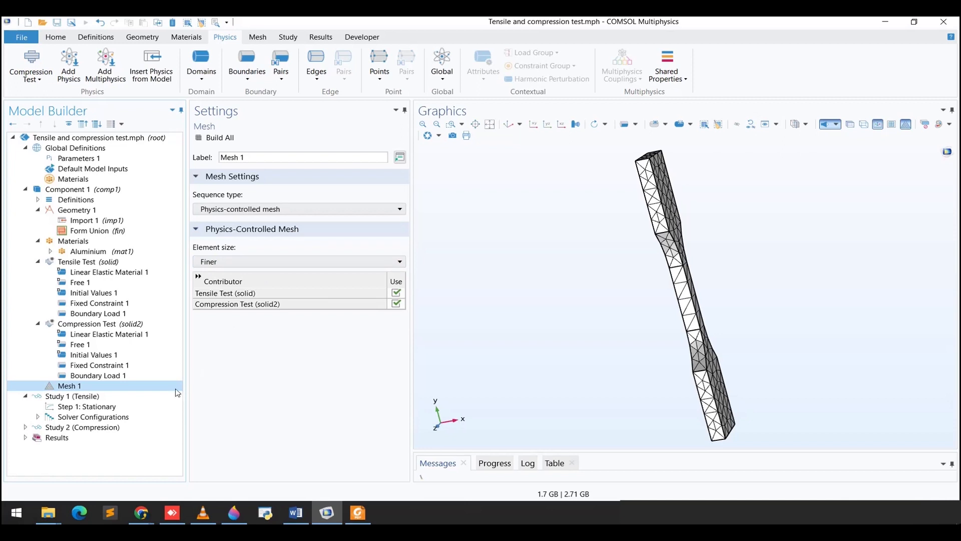
click(92, 400)
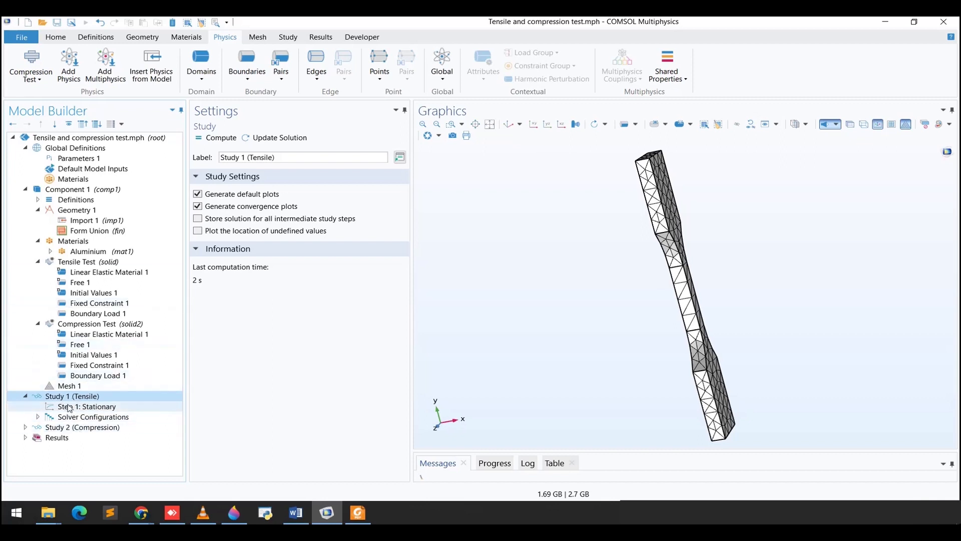
click(288, 40)
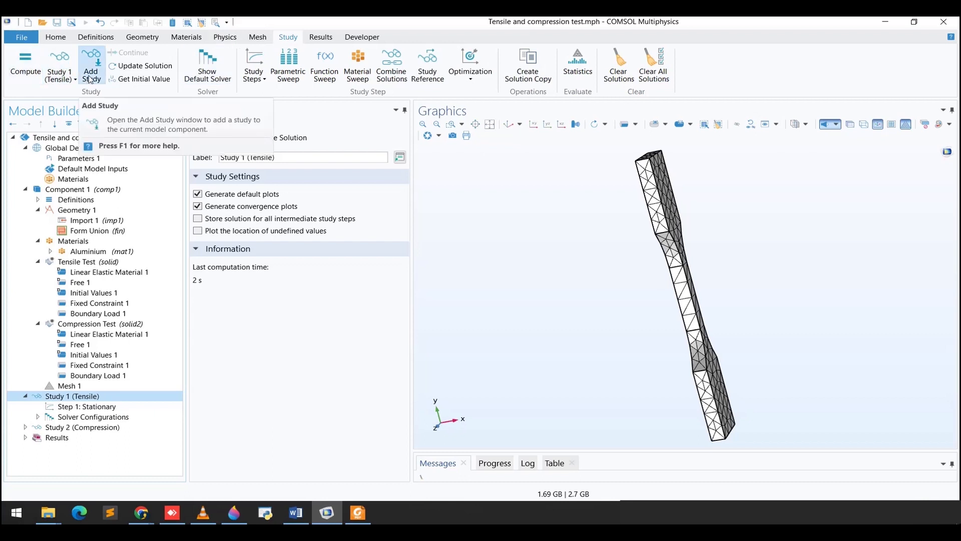
Examine the stationary study step types available for Study 1 (Tensile) and the settings of its existing Stationary step.
click(91, 408)
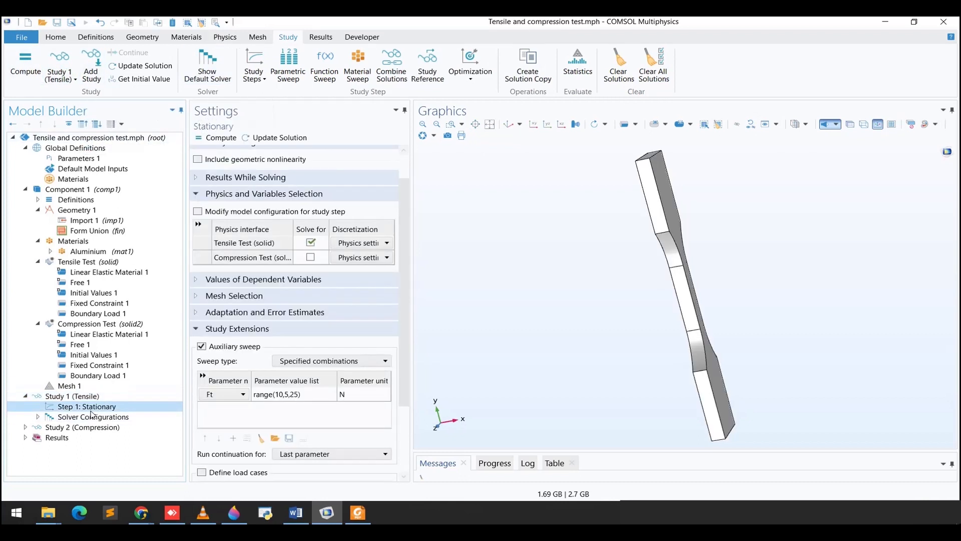
click(76, 396)
right_click(75, 398)
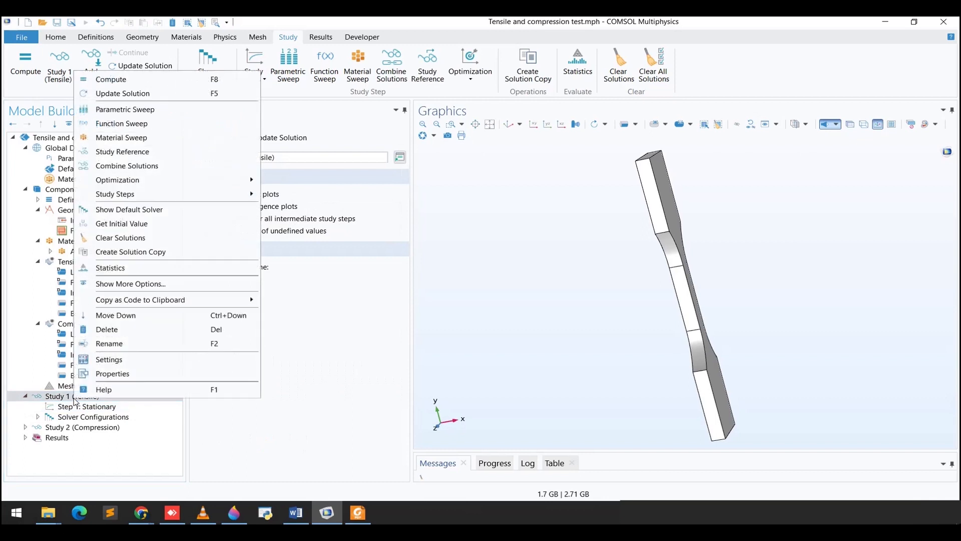
mouse_move(144, 195)
mouse_move(315, 194)
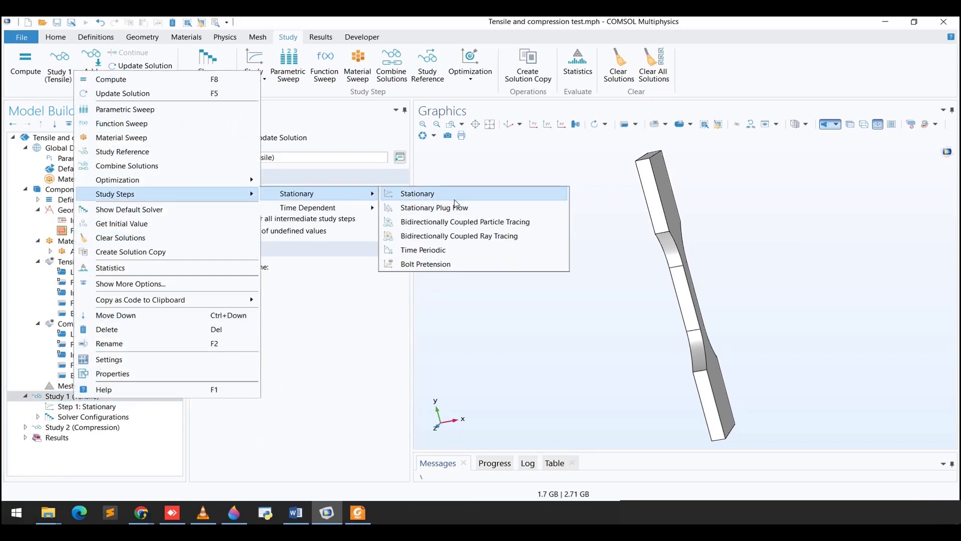
click(93, 407)
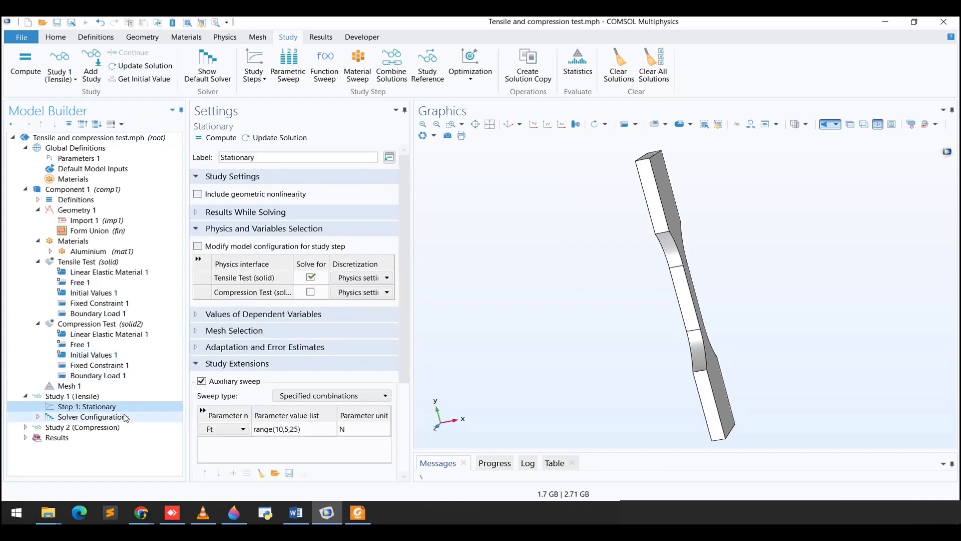
Compare the tensile and compression Stationary steps, checking which physics each solves for and its auxiliary sweep range.
click(25, 427)
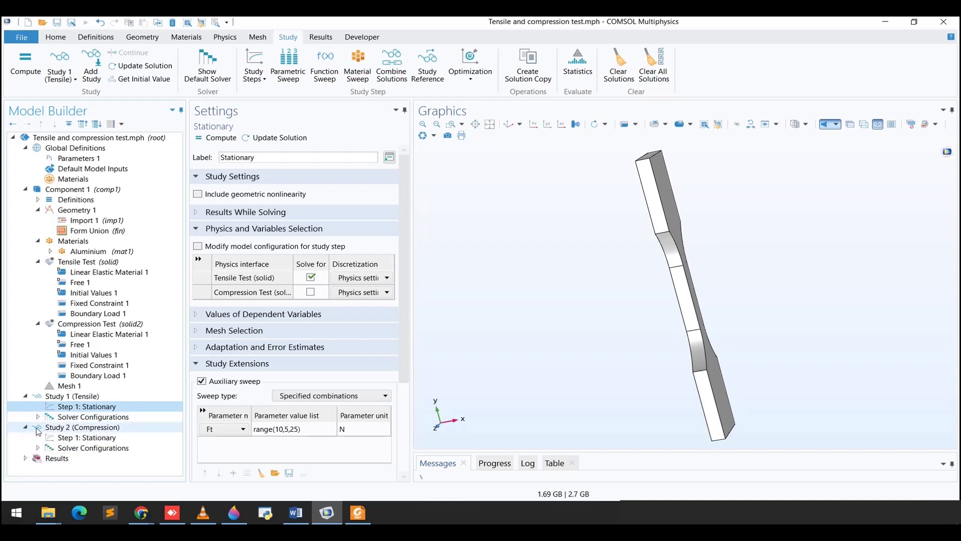
click(80, 438)
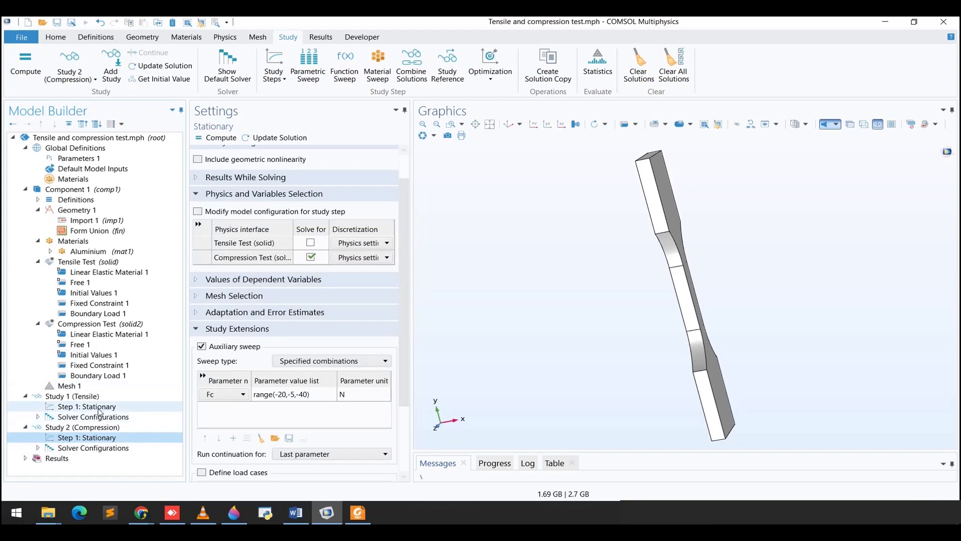
click(132, 407)
scroll(277, 366, down, 2)
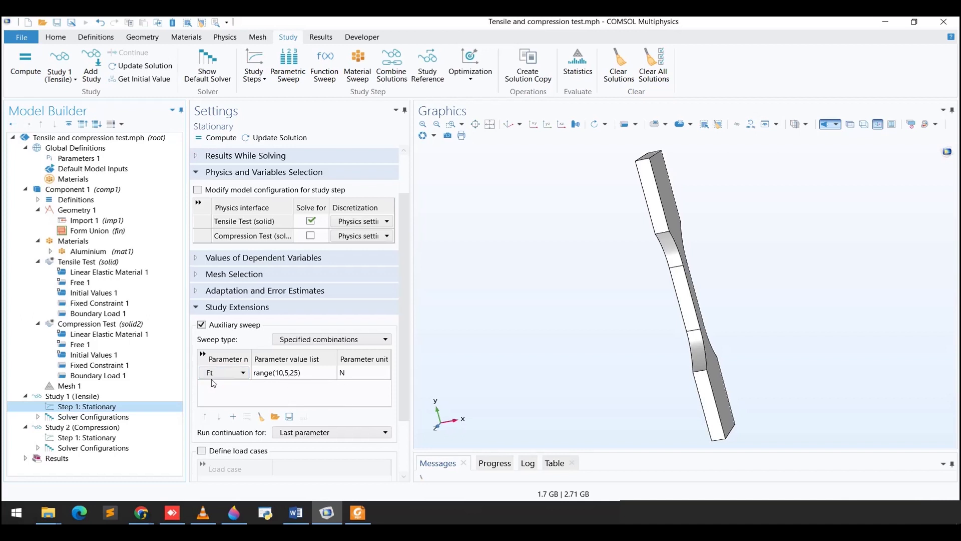
click(100, 439)
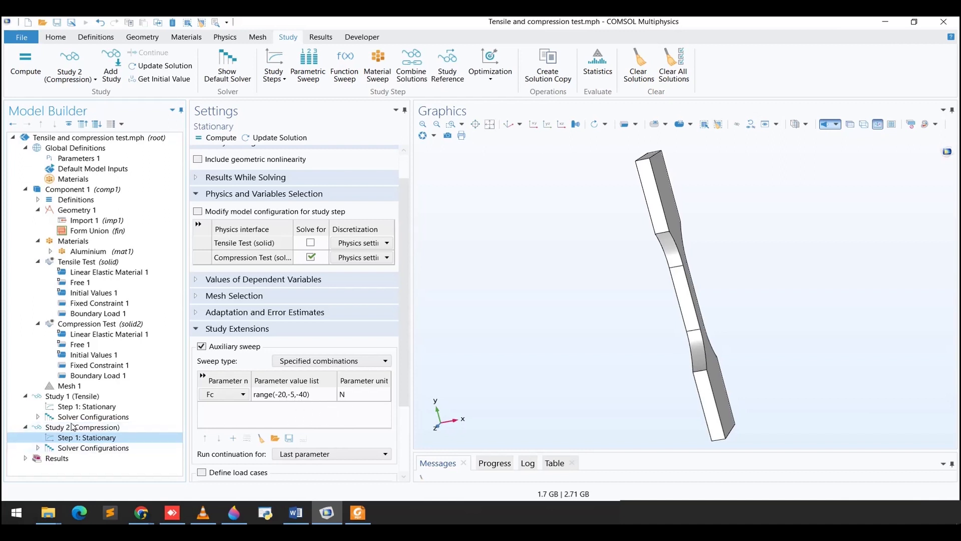
click(78, 397)
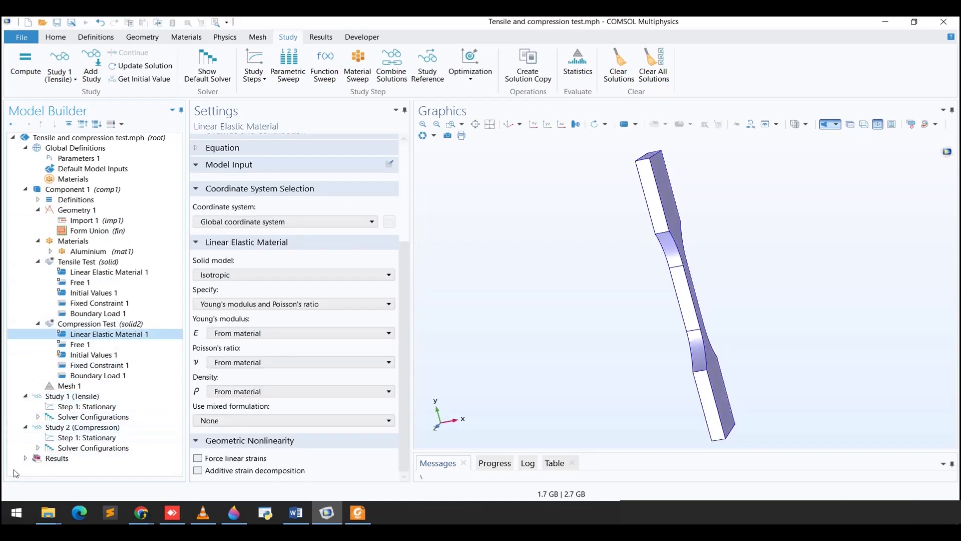
Review the result datasets, covering the tensile and compression solutions and the points defining the 3D cut line.
click(26, 458)
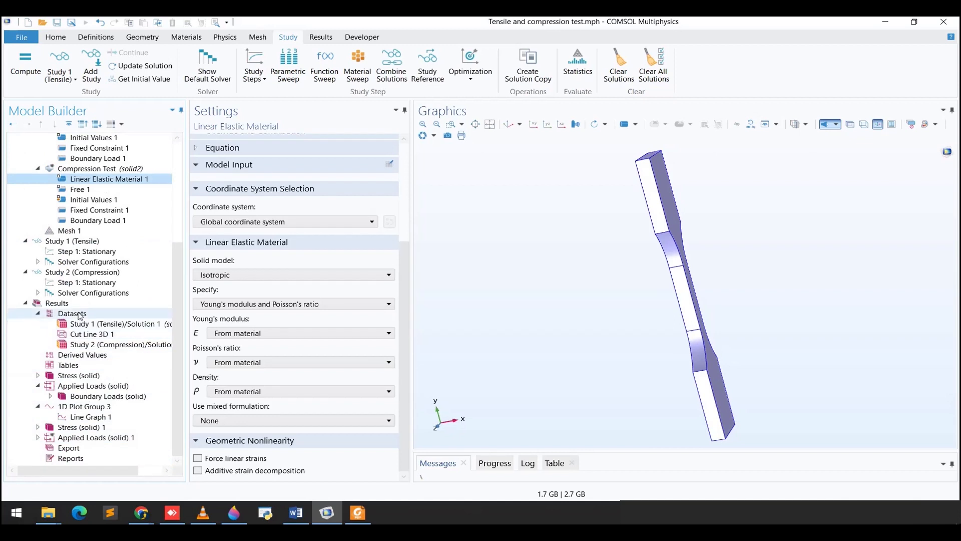
click(93, 325)
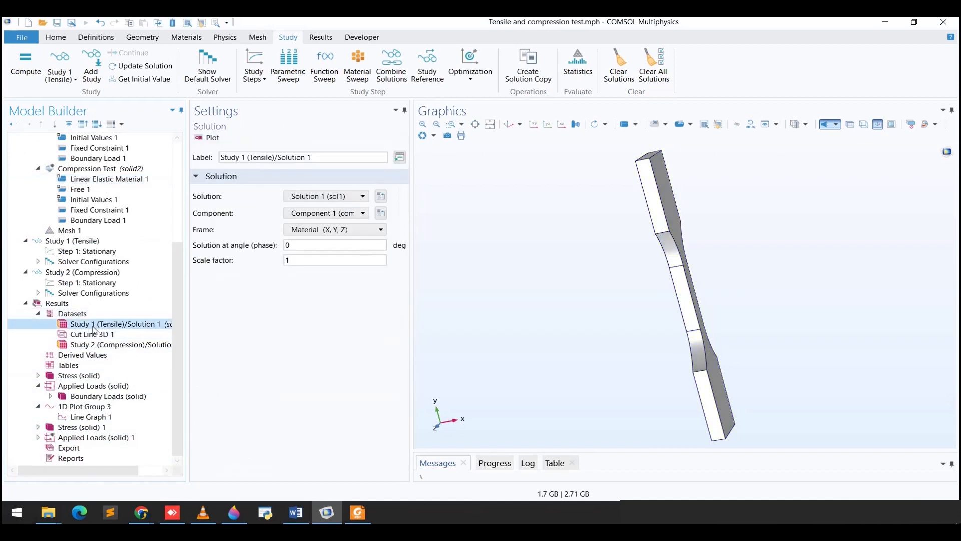
click(93, 345)
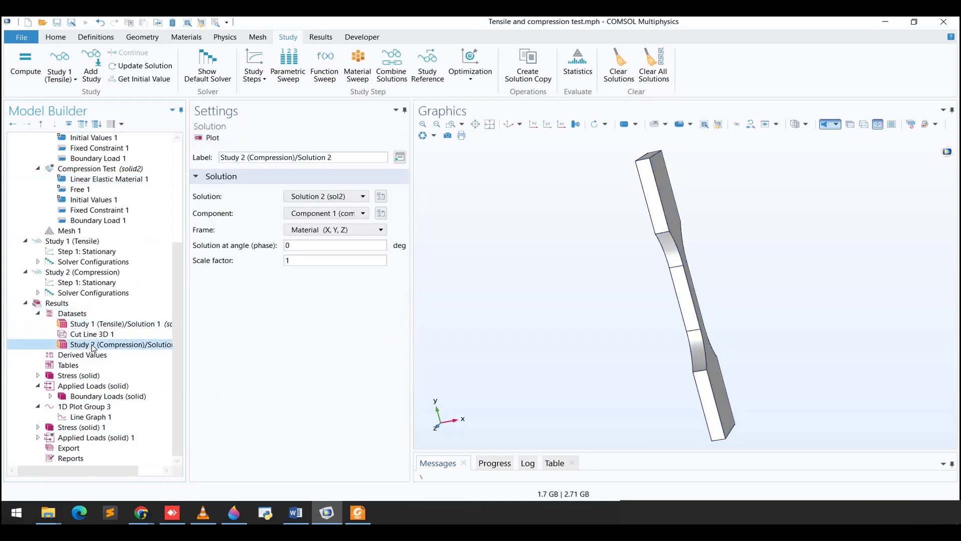
click(98, 337)
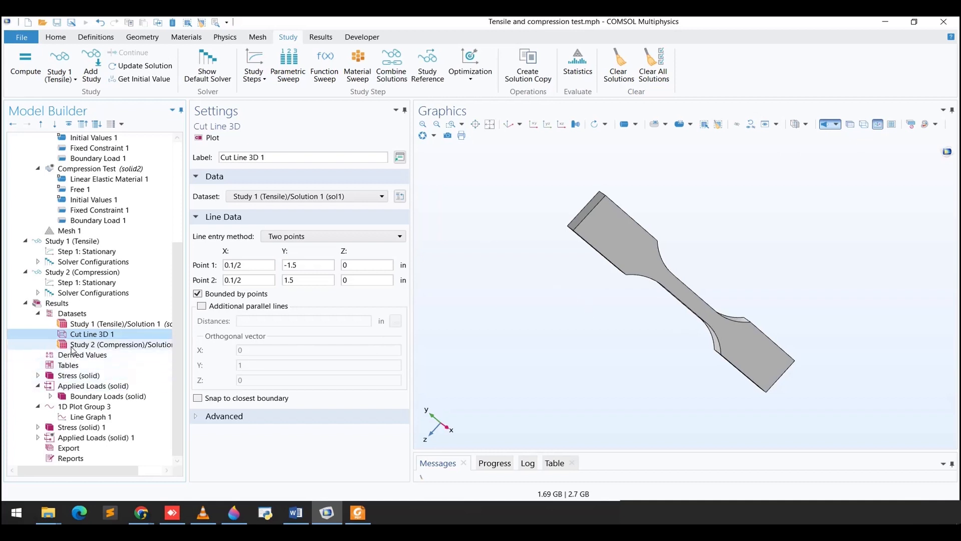
Plot the tensile study's von Mises stress at the first load value, Ft = 10 N.
click(77, 375)
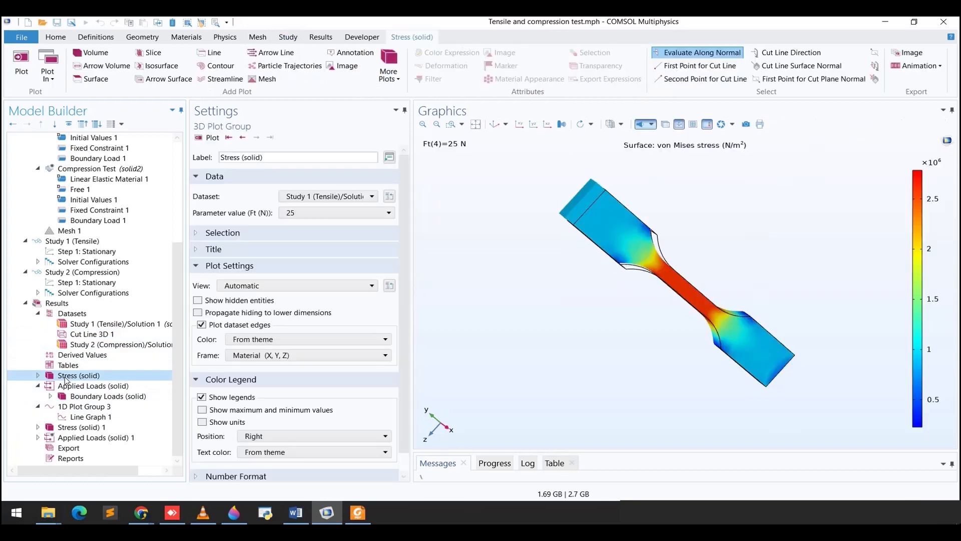
click(56, 303)
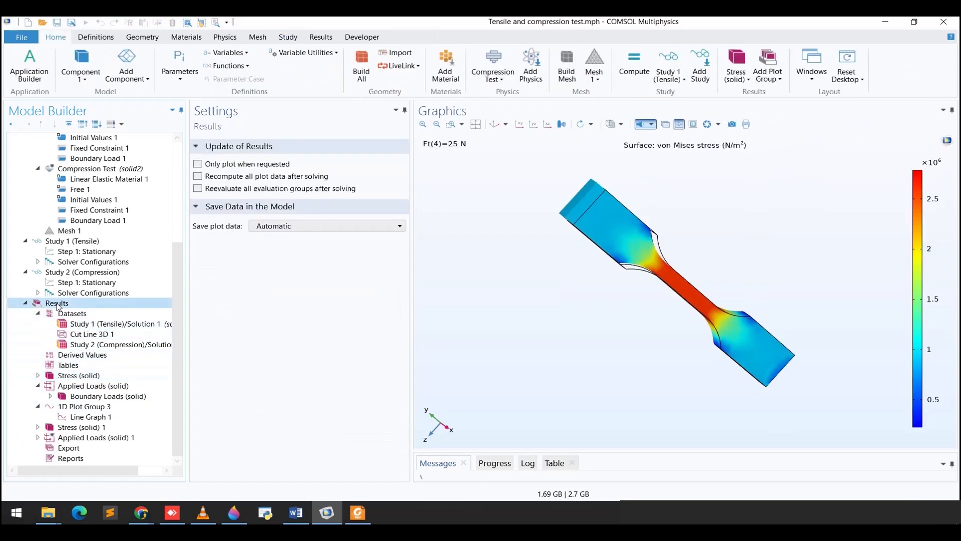
right_click(57, 303)
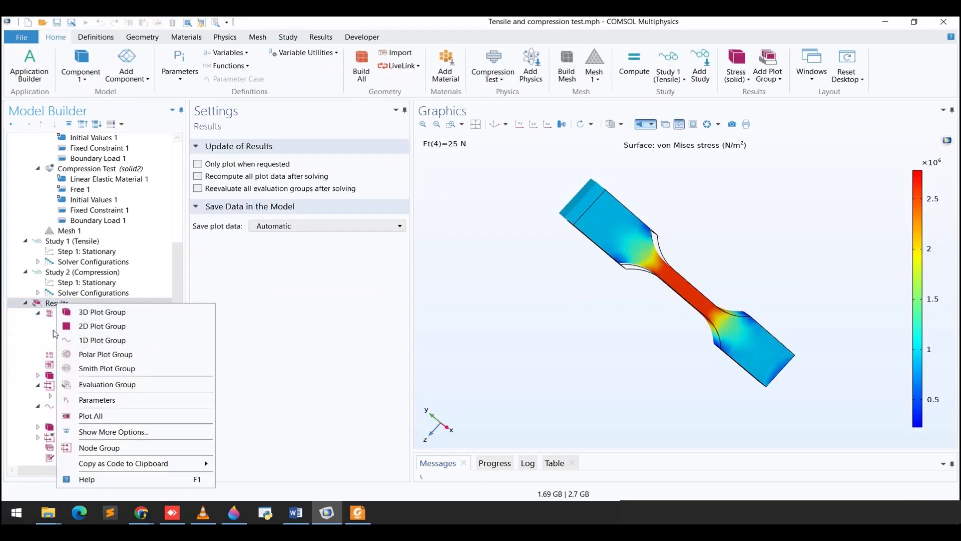
click(80, 375)
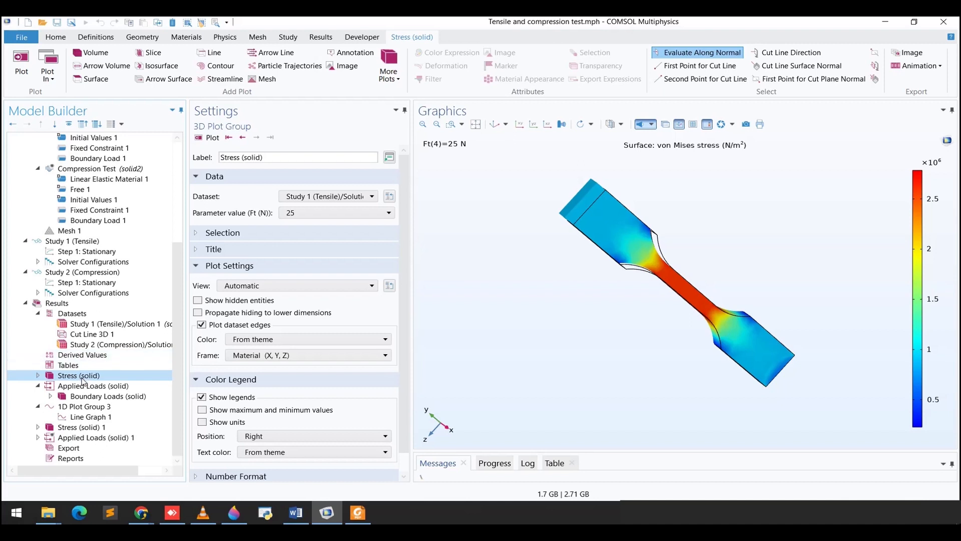
double_click(80, 375)
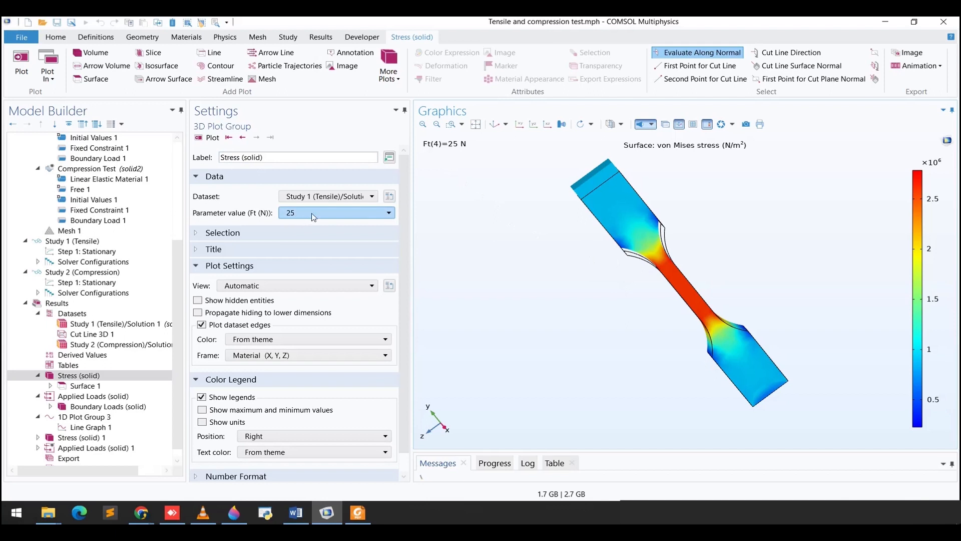
click(229, 138)
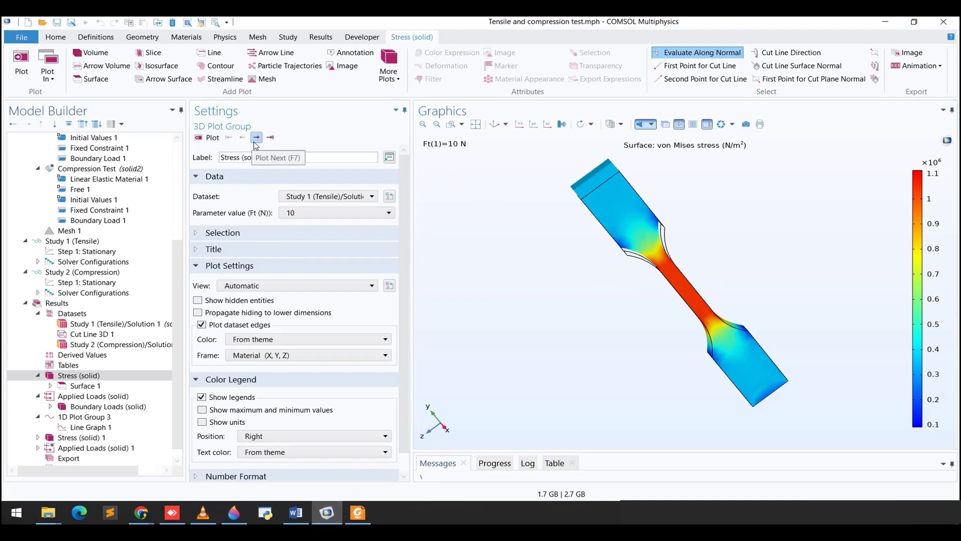
Step the tensile von Mises stress plot through the load values 15, 20 and 25 N.
click(256, 142)
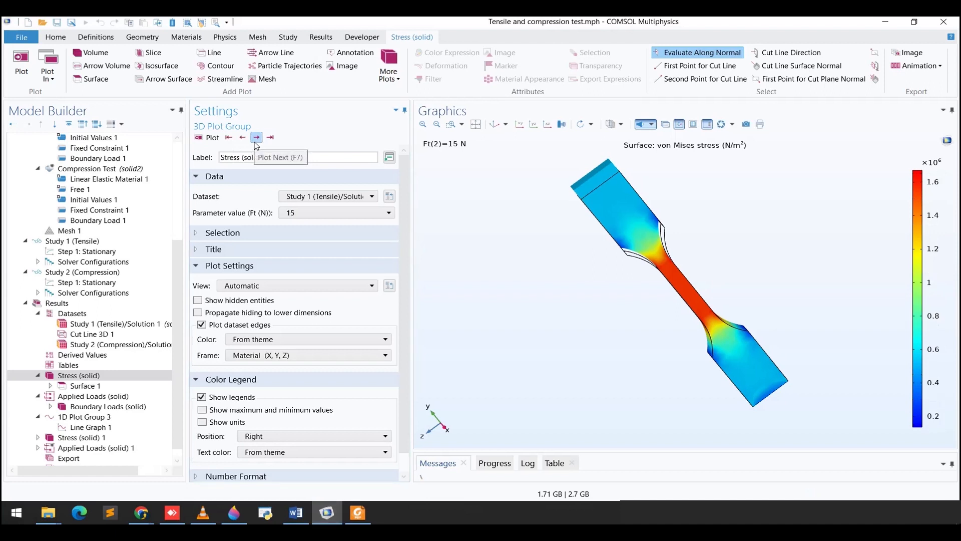
click(256, 141)
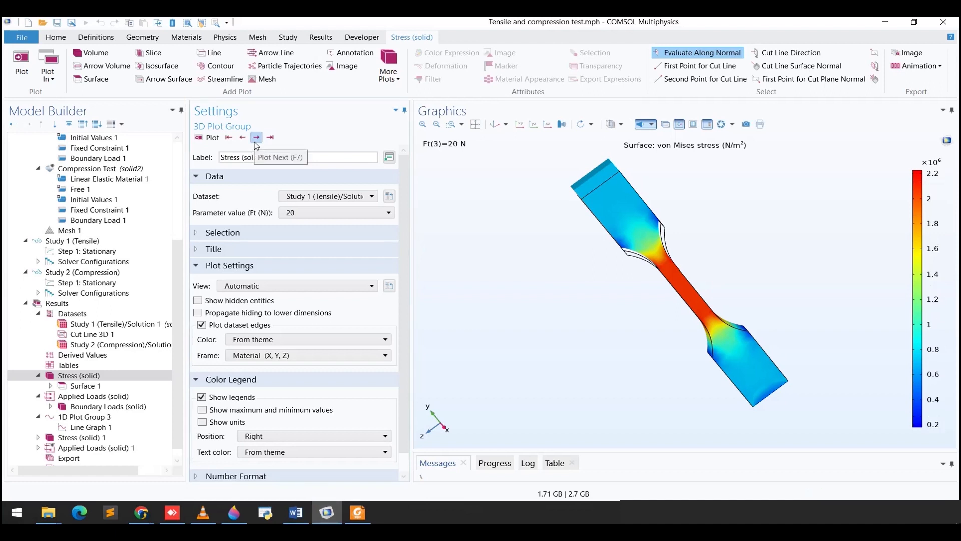
click(256, 142)
Plot the compression study's von Mises stress from the first load value, Fc = -20 N, through to -35 N.
click(71, 439)
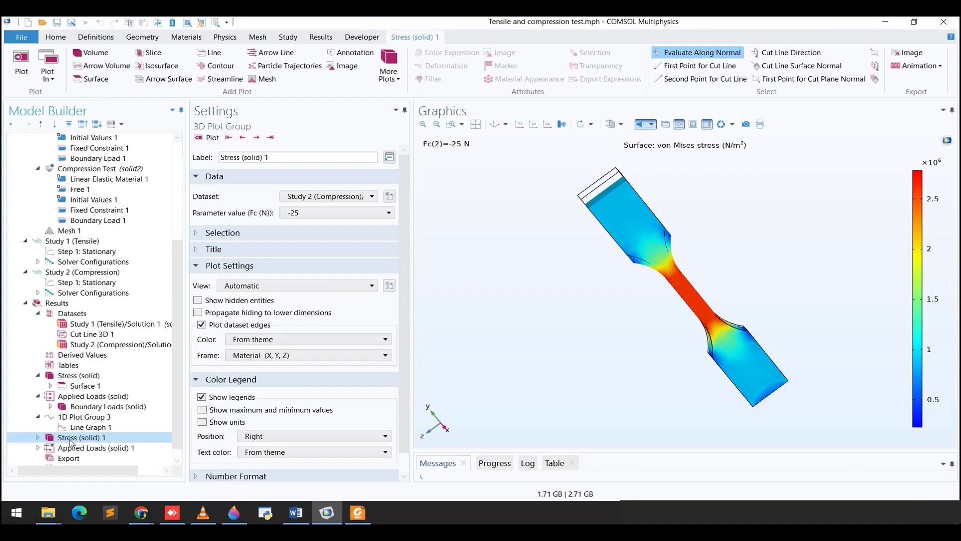
click(228, 139)
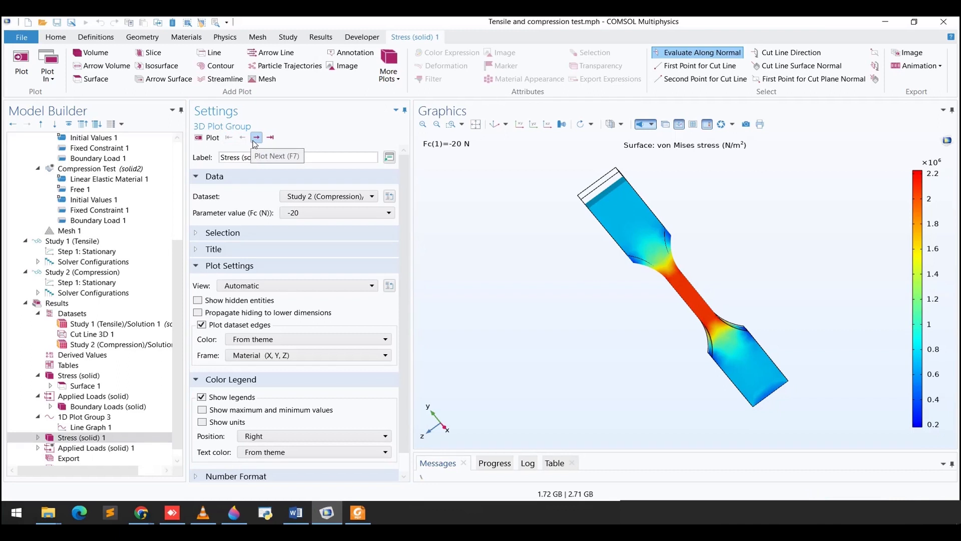
click(256, 138)
click(255, 138)
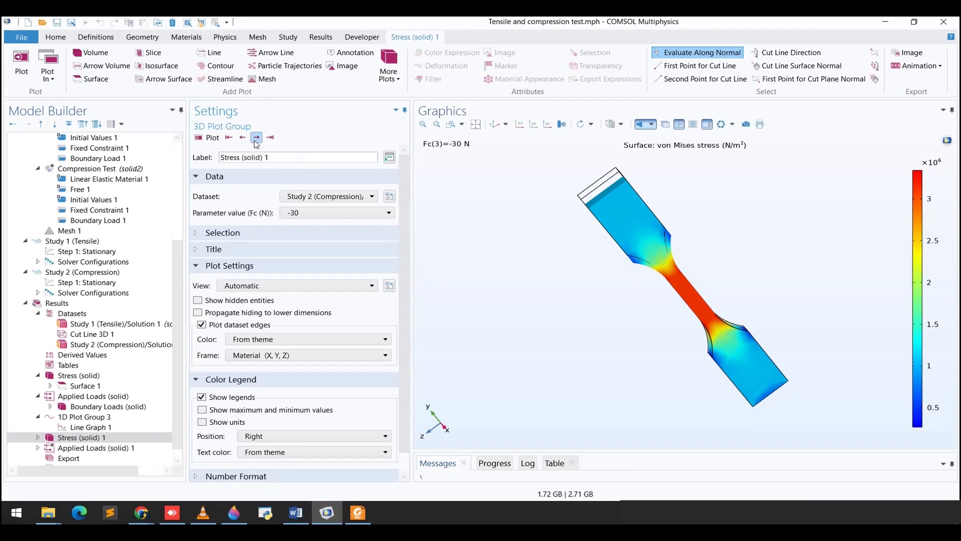
click(256, 138)
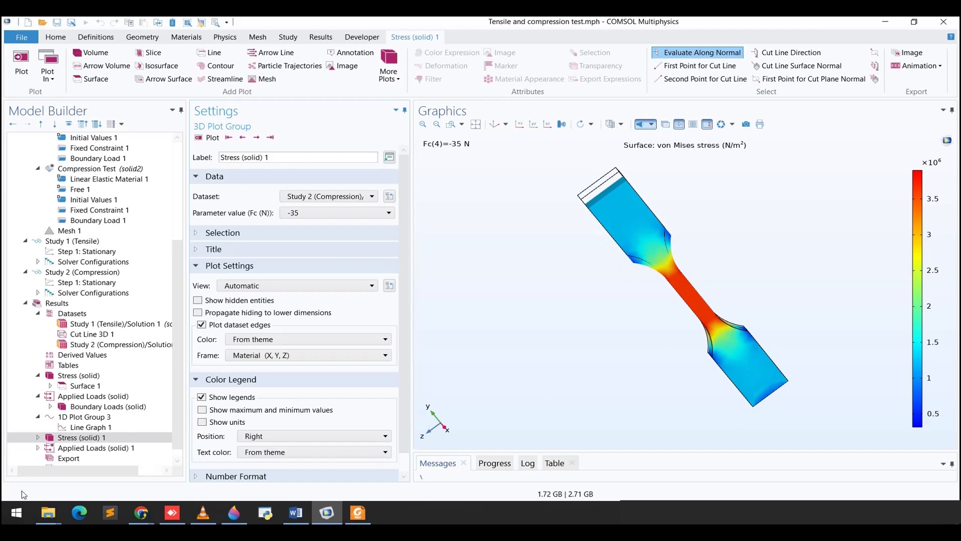
Set the dataset of the first Boundary Loads plot to the Study 1 (Tensile) solution.
click(38, 416)
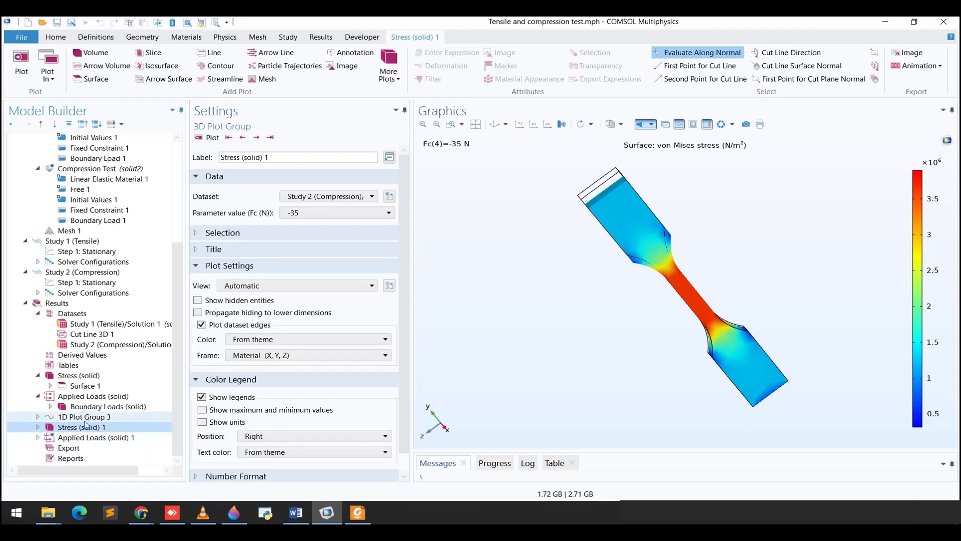
click(74, 398)
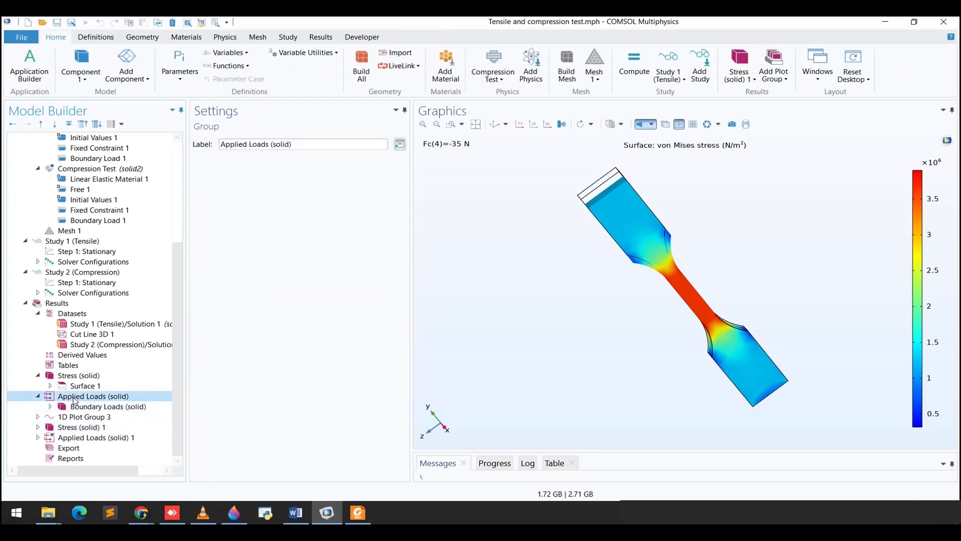
click(74, 408)
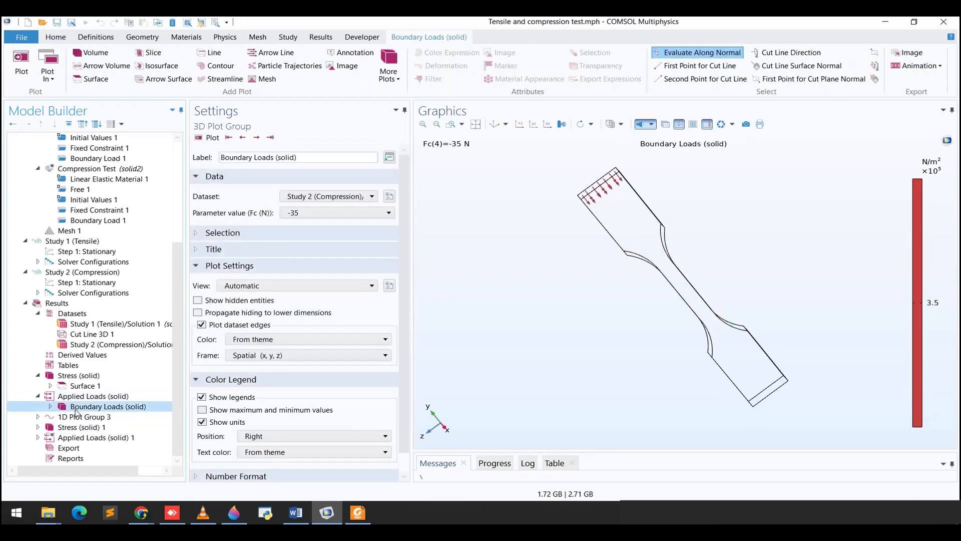
drag(565, 246, 560, 259)
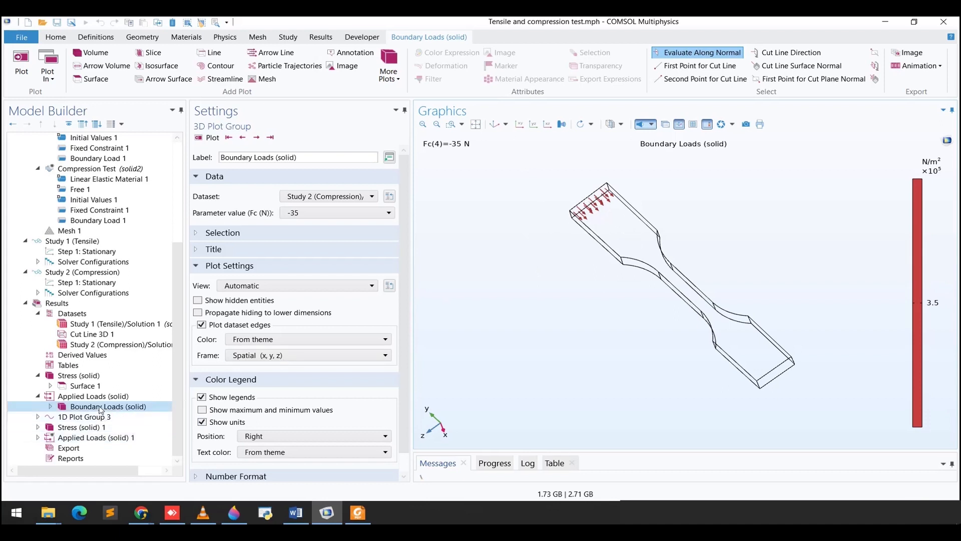
click(308, 198)
click(318, 220)
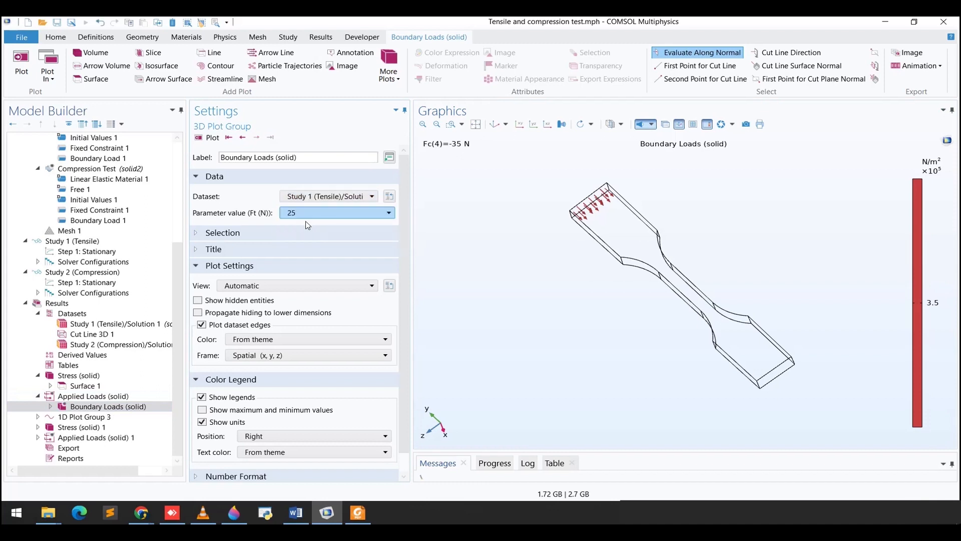
Replace the Boundary Load 1 arrow expression with the Tensile Test load components solid.F_Ax, solid.F_Ay and solid.F_Az, and plot it.
double_click(108, 405)
click(92, 418)
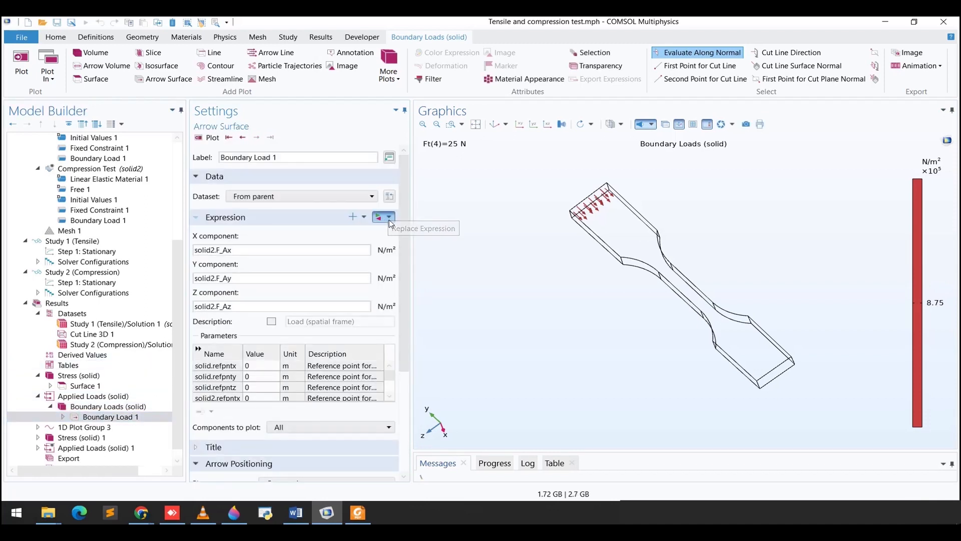
click(389, 220)
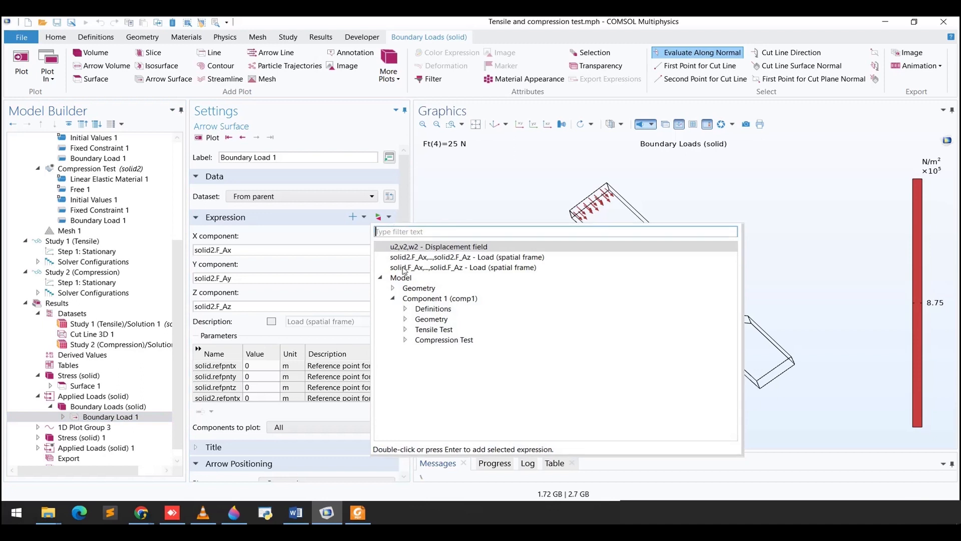
click(405, 329)
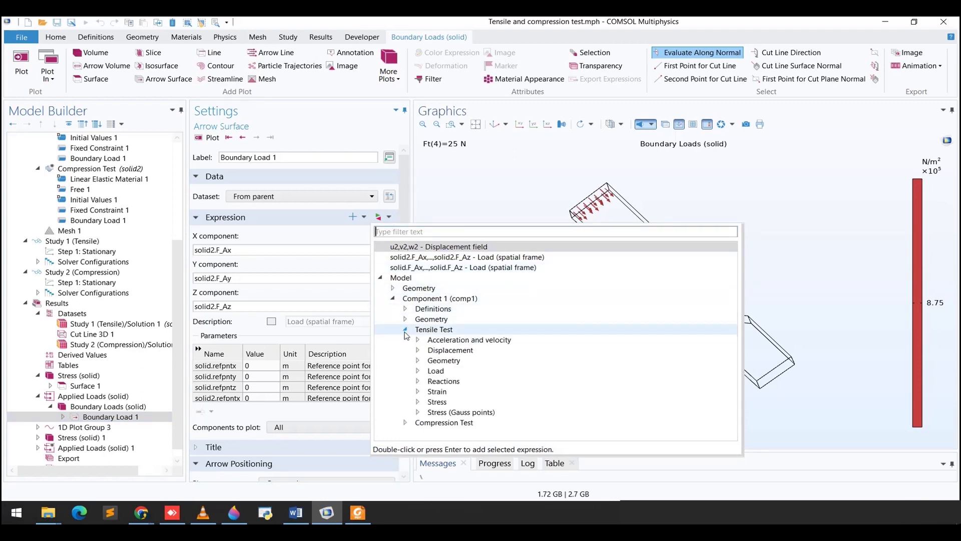
click(418, 370)
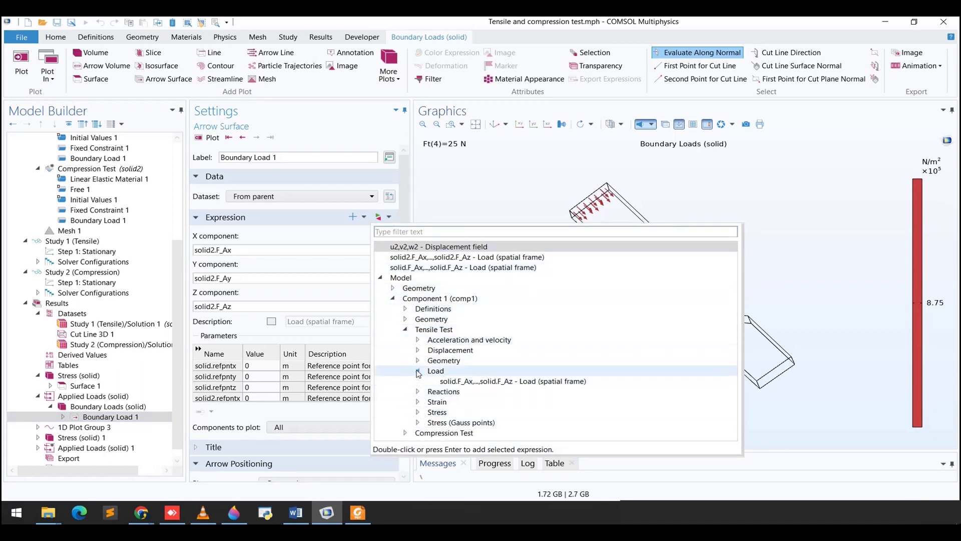
double_click(452, 381)
click(205, 137)
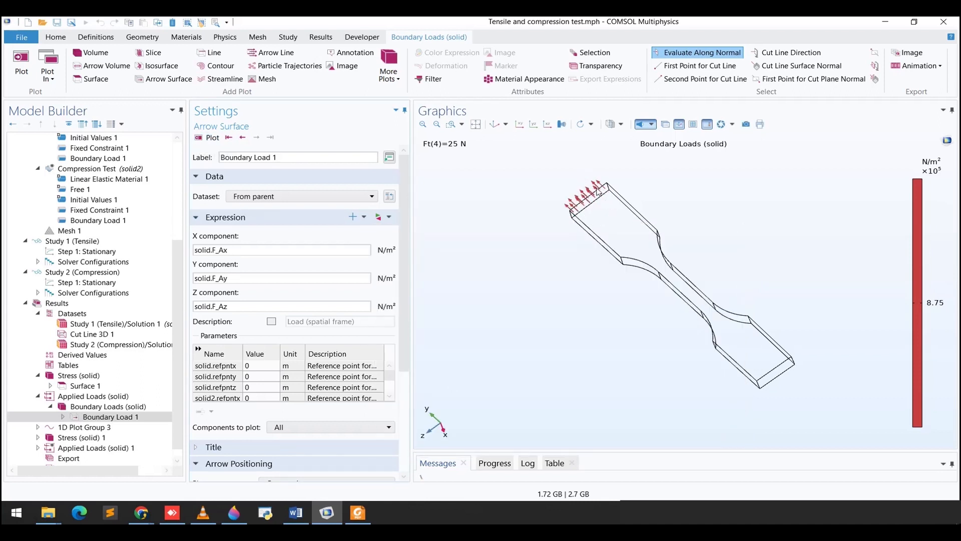
Review the available plot group types, the 1D von Mises stress plot along the cut line, and its line graph settings.
click(97, 397)
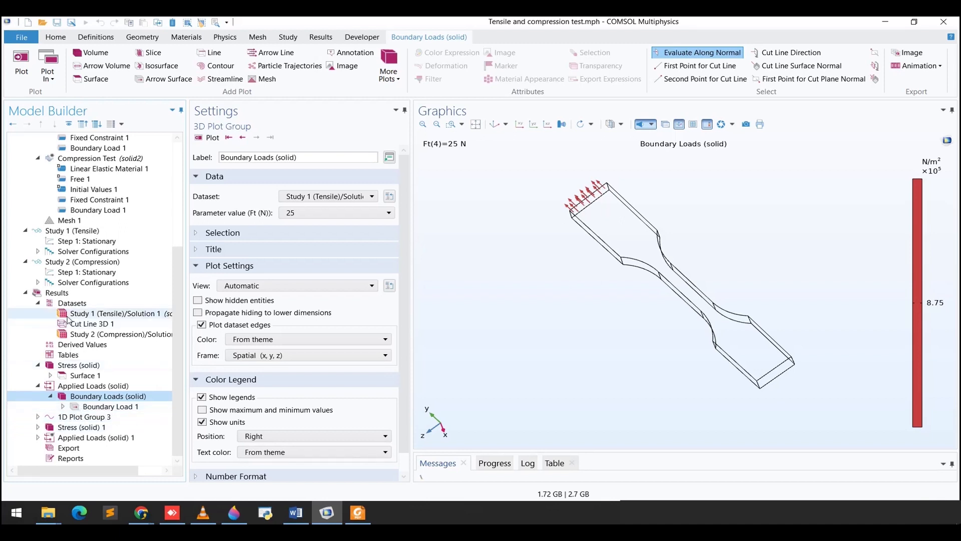
right_click(62, 295)
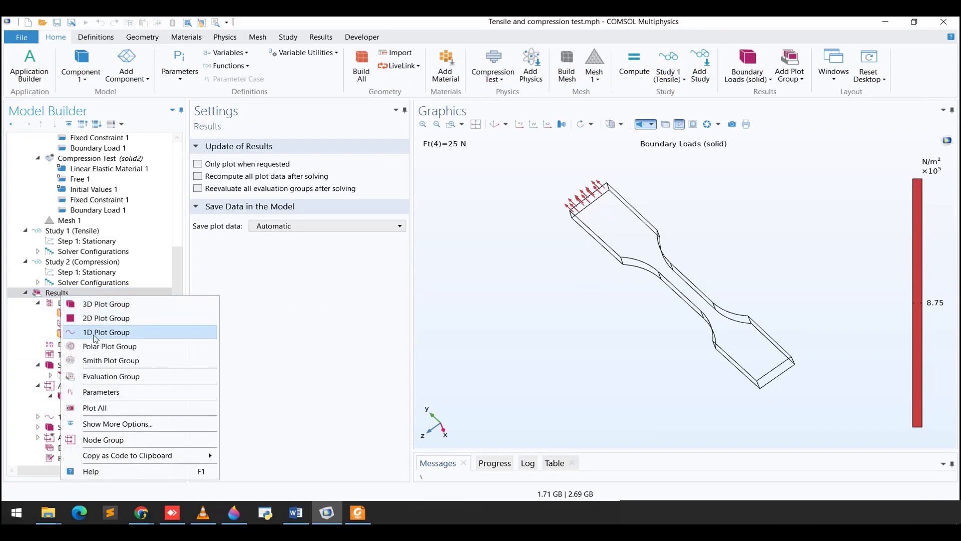
click(39, 417)
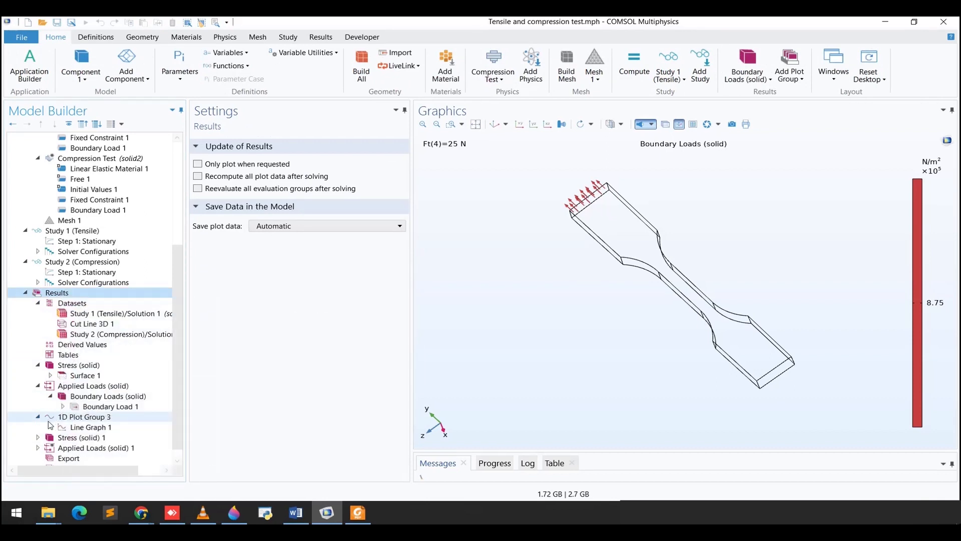
click(70, 417)
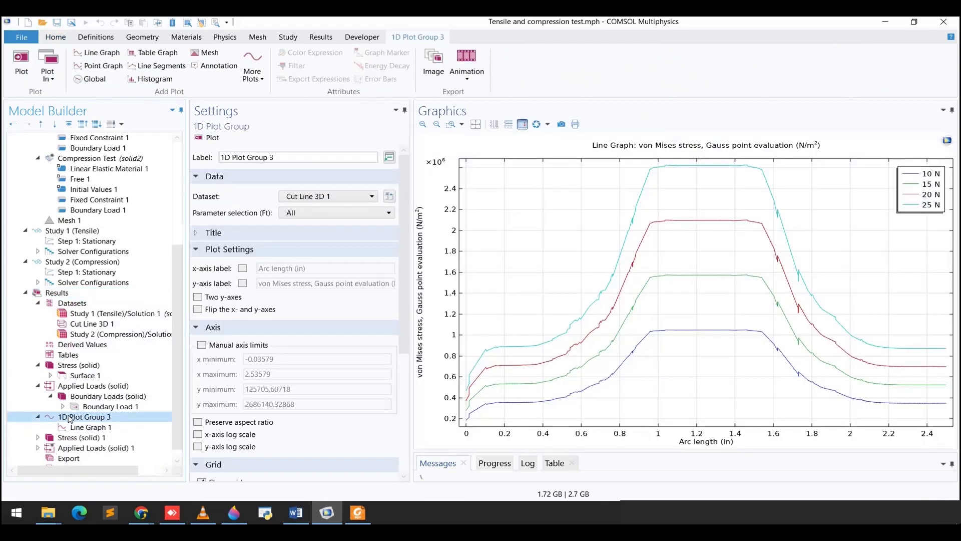
right_click(70, 417)
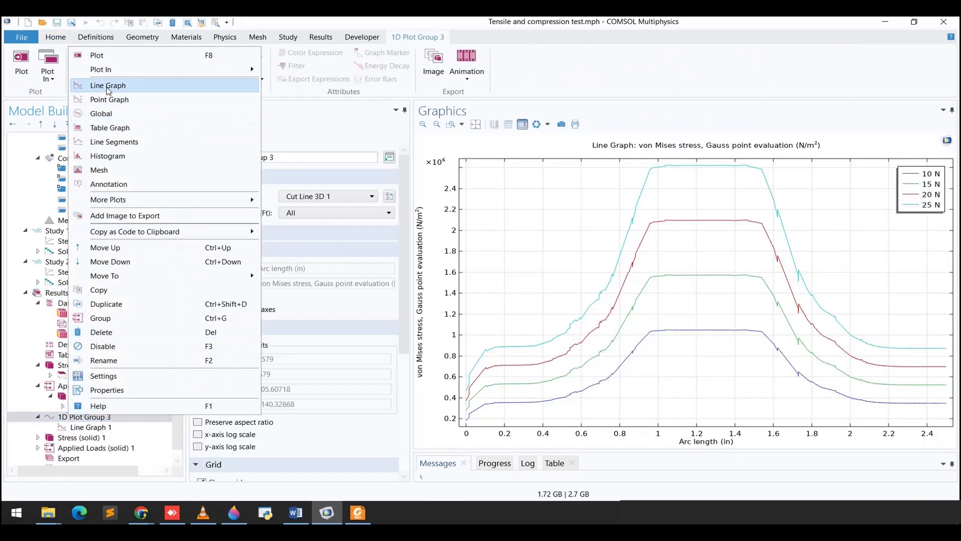
click(75, 428)
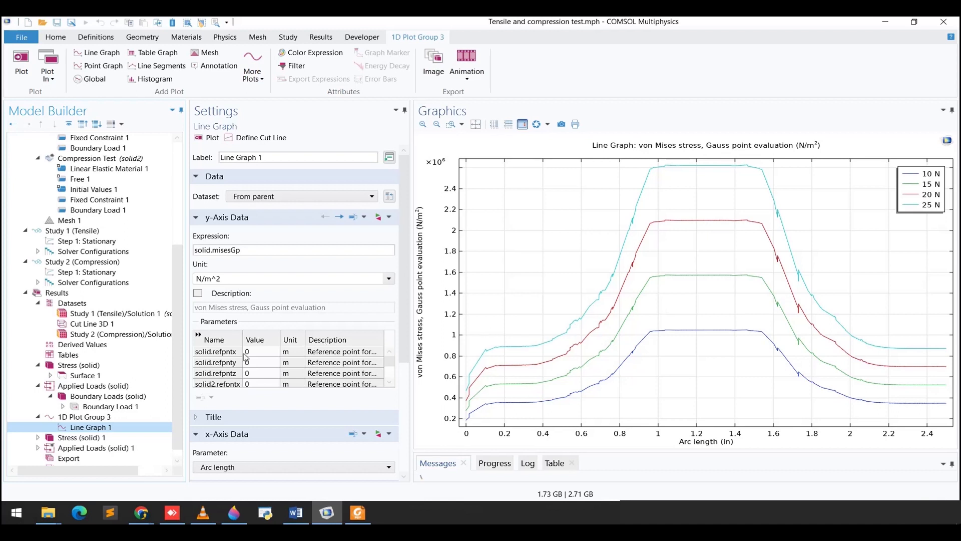
Plot the 3D cut line inside the specimen and examine its path and two defining points.
click(91, 323)
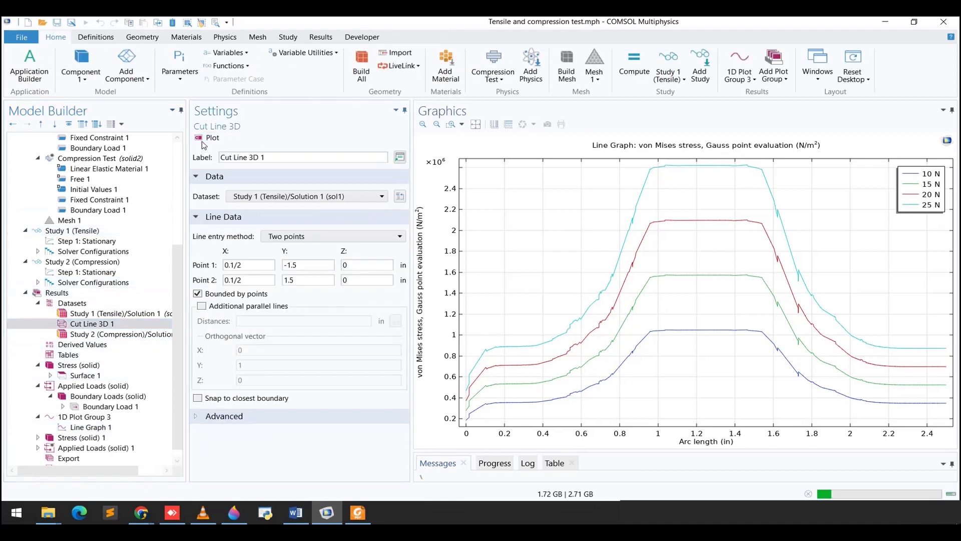
drag(572, 297, 582, 326)
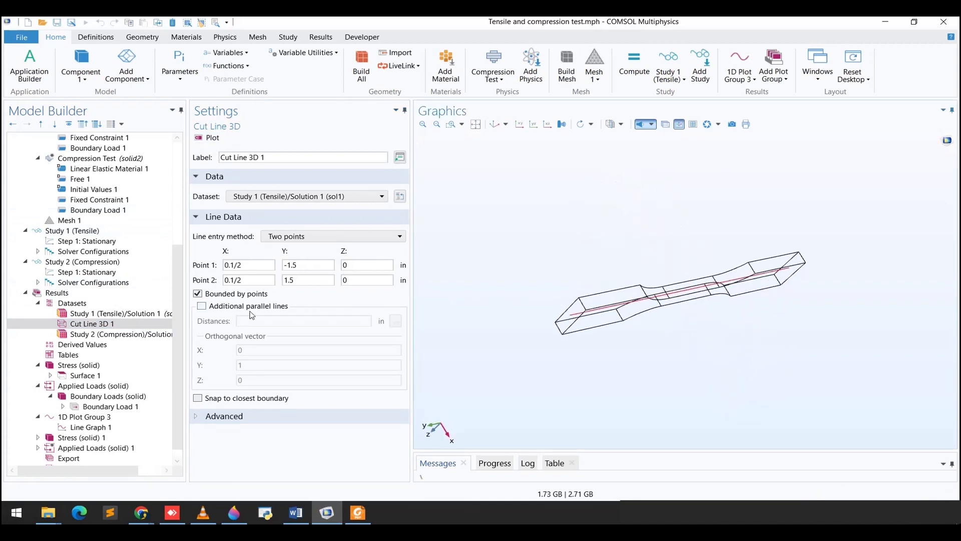
click(316, 284)
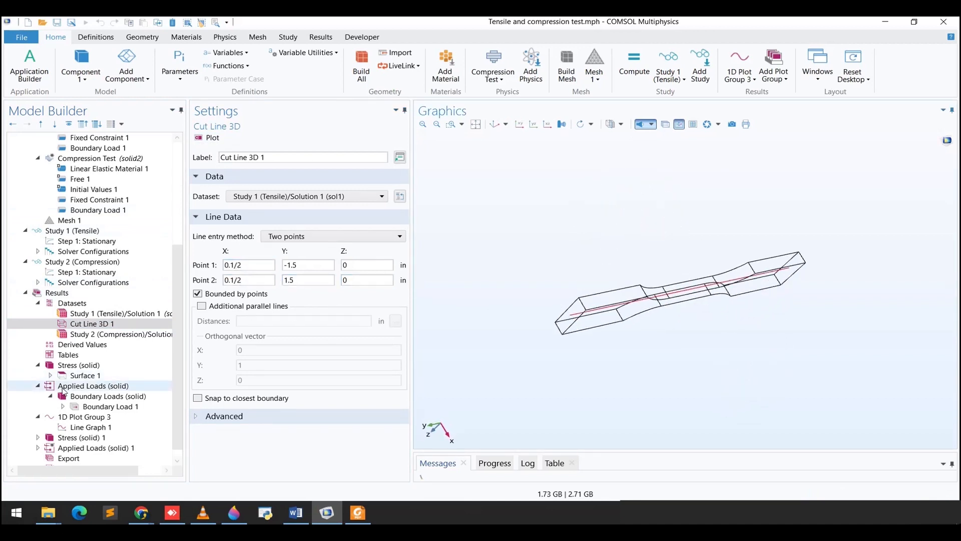
Use Cut Line 3D 1 as the 1D plot group's dataset and plot the tensile von Mises stress, solid.mises, in Line Graph 1.
scroll(84, 415, down, 1)
click(87, 417)
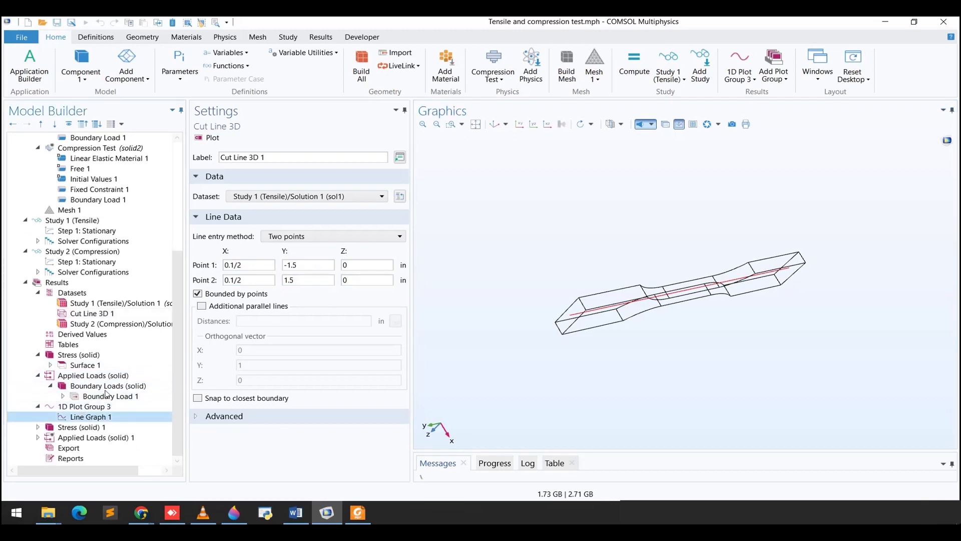
click(82, 406)
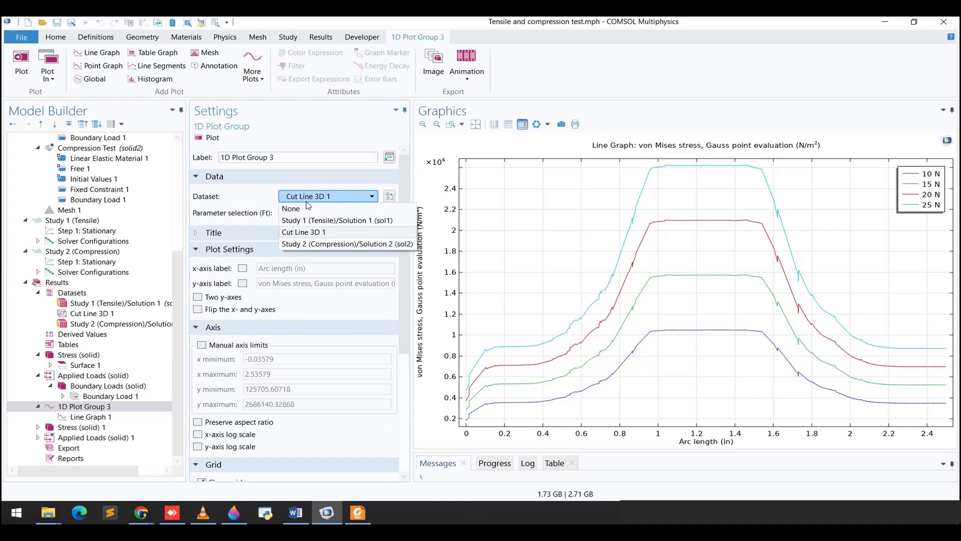
click(304, 232)
click(91, 416)
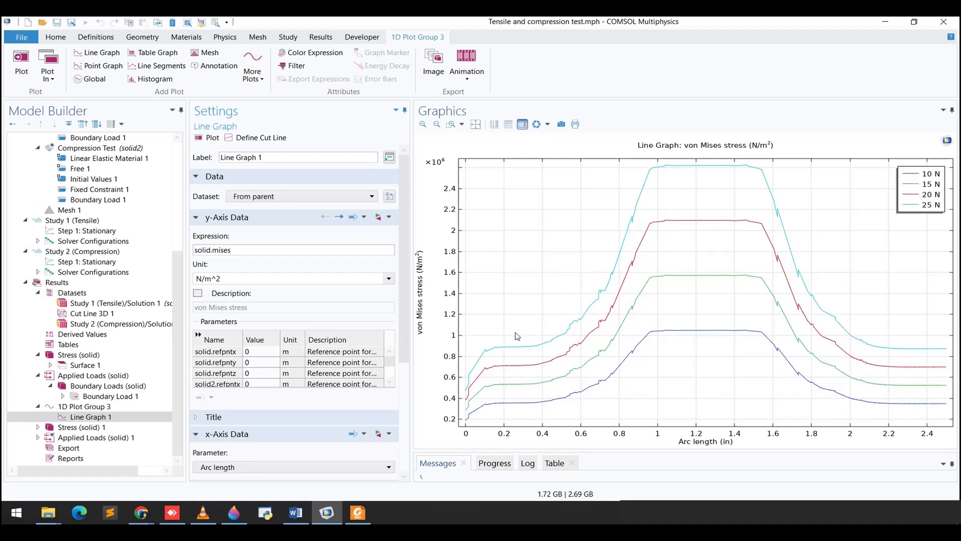
Set the 3D cut line's dataset to Study 2 (Compression)/Solution 2 and display the 1D plot group.
click(87, 315)
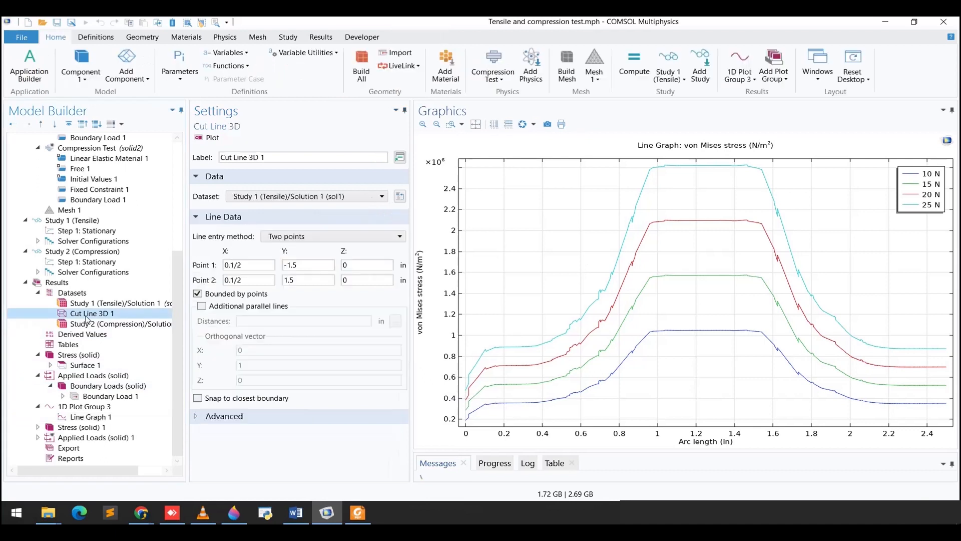
click(266, 197)
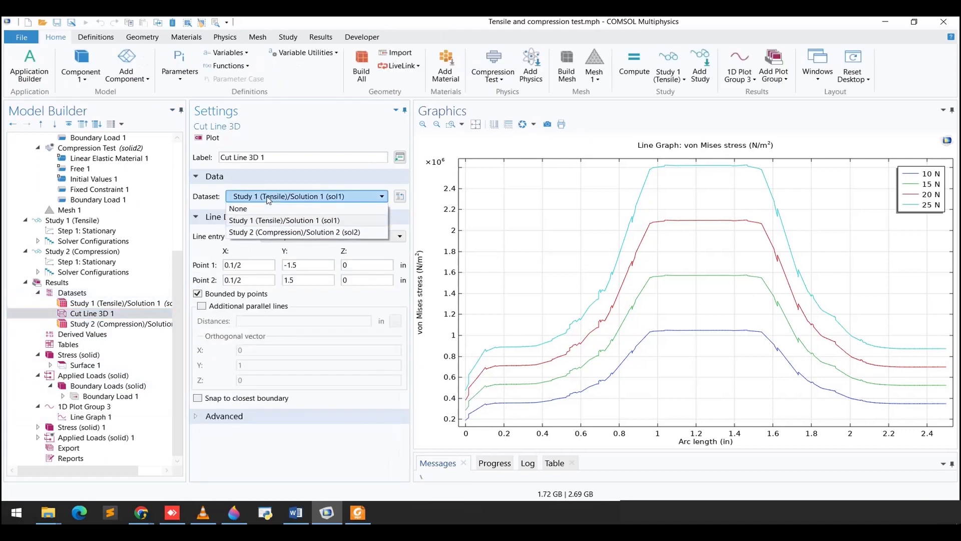
click(261, 233)
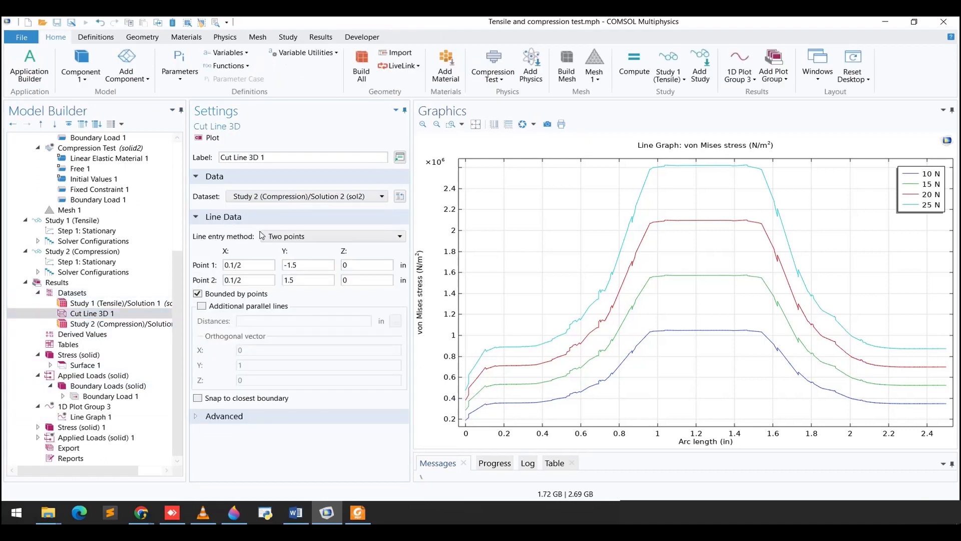
click(90, 408)
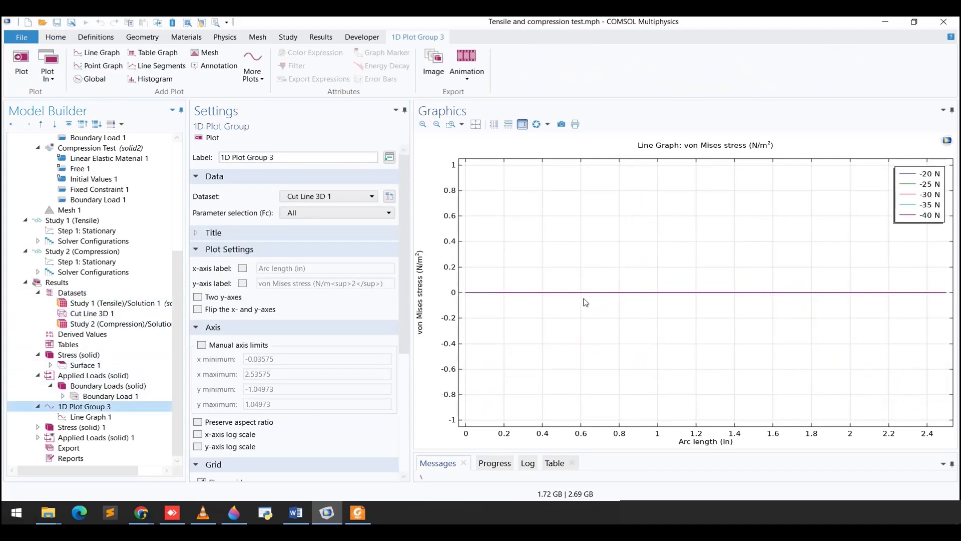
Replace Line Graph 1's y-axis expression with the Compression Test von Mises stress, solid2.mises, and plot it.
click(80, 417)
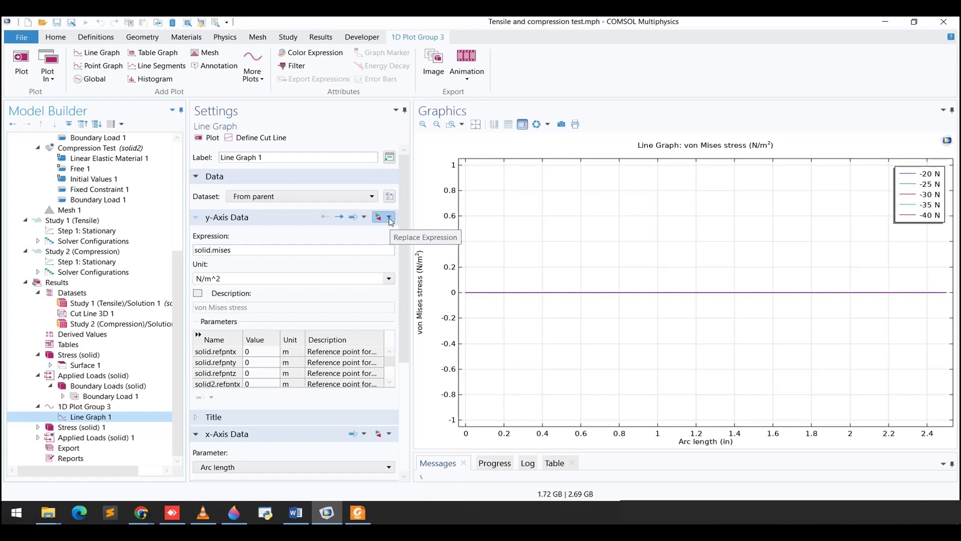
click(389, 219)
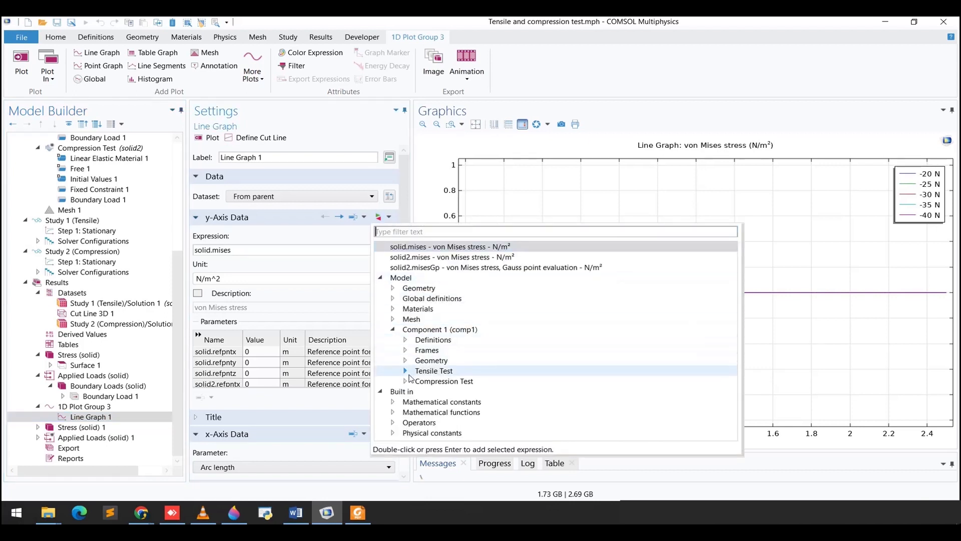
click(405, 381)
scroll(423, 401, down, 2)
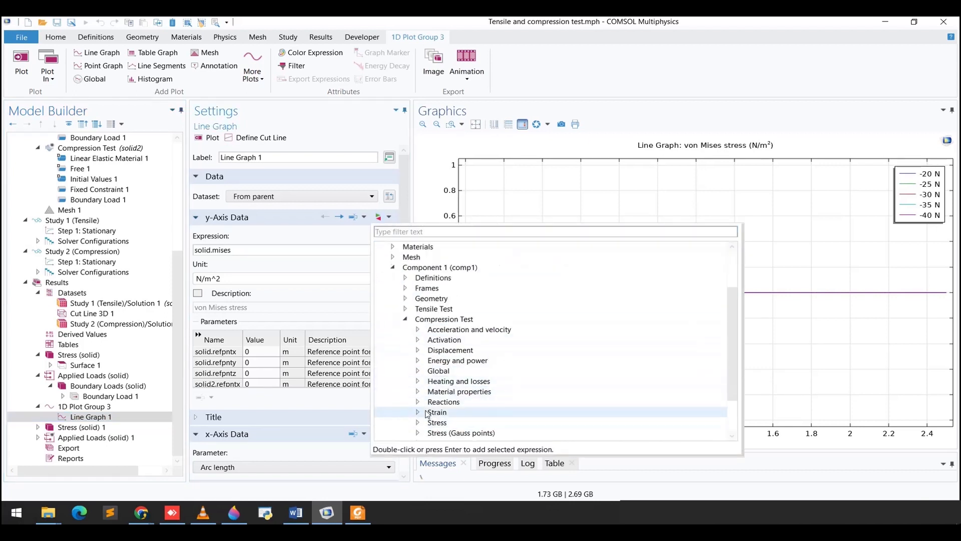
scroll(426, 410, down, 1)
click(418, 394)
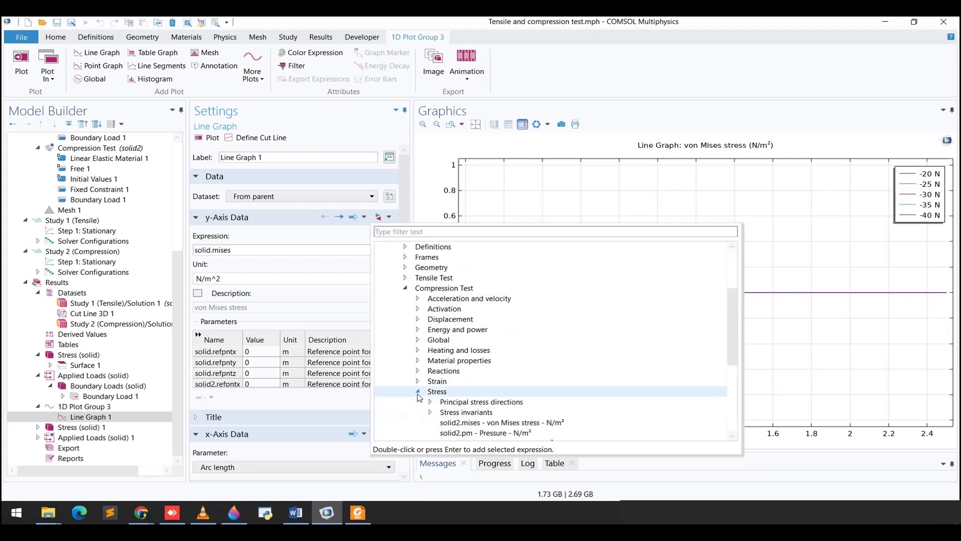
scroll(453, 405, down, 1)
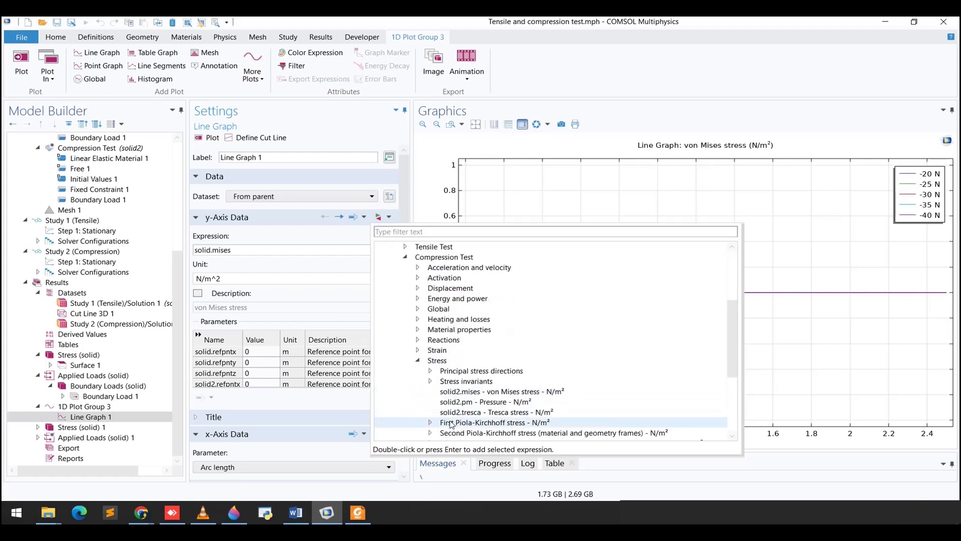
double_click(488, 393)
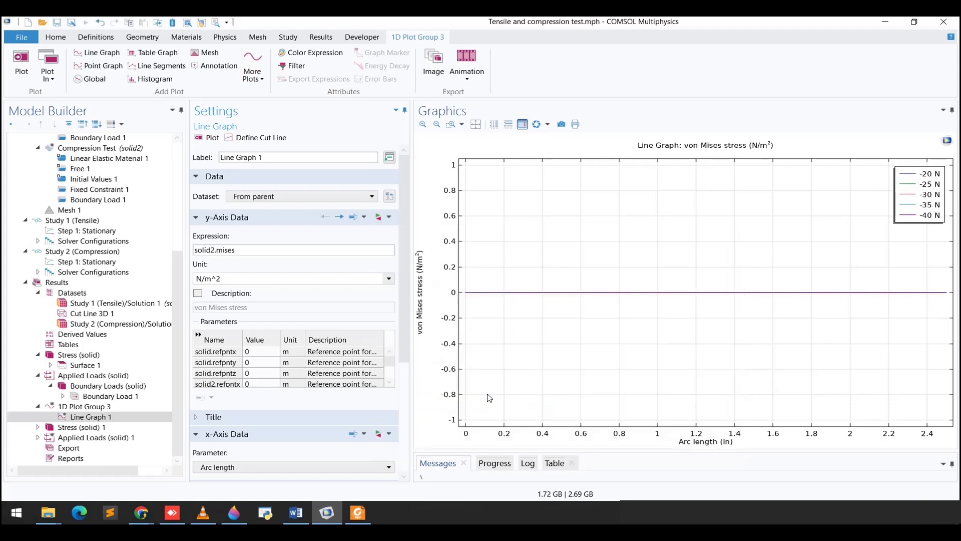
click(218, 143)
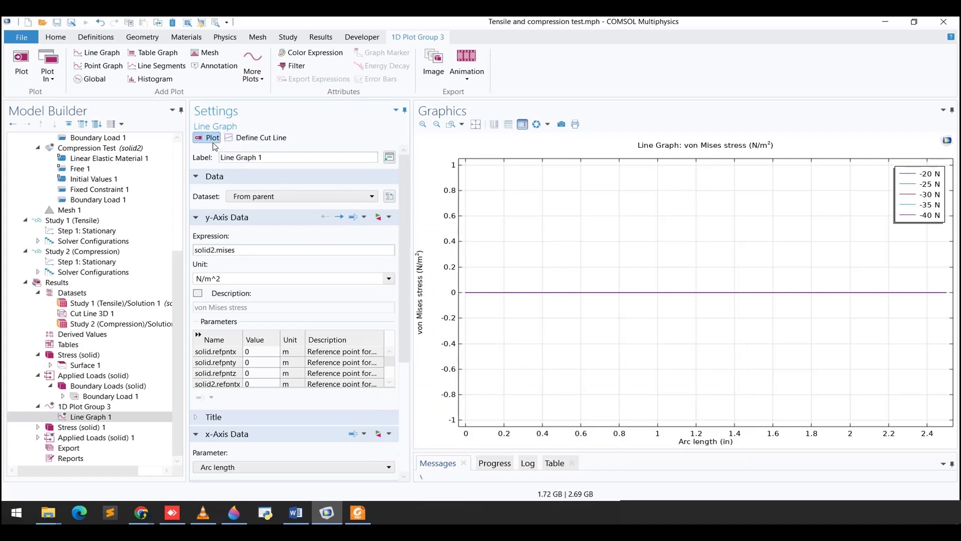